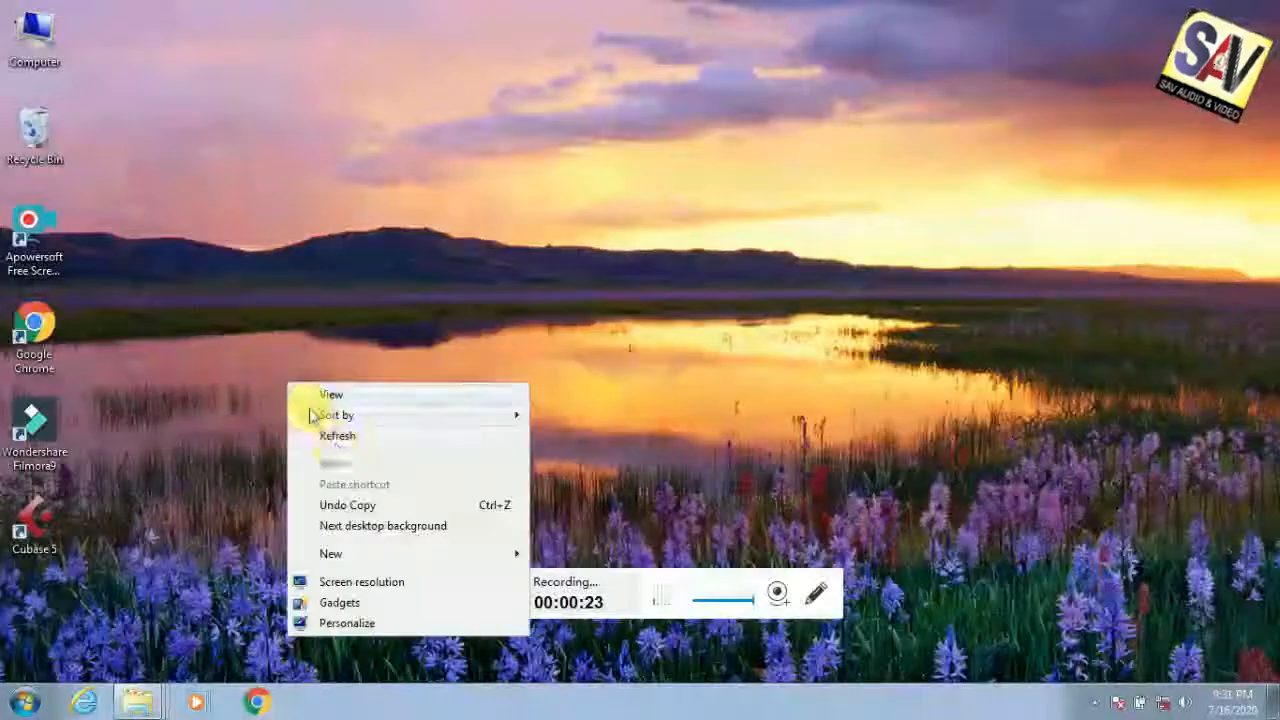
Search the installed programs for SAGE, launch SAGE Converter and move its window to a clear area of the desktop
left_click(357, 432)
left_click(24, 700)
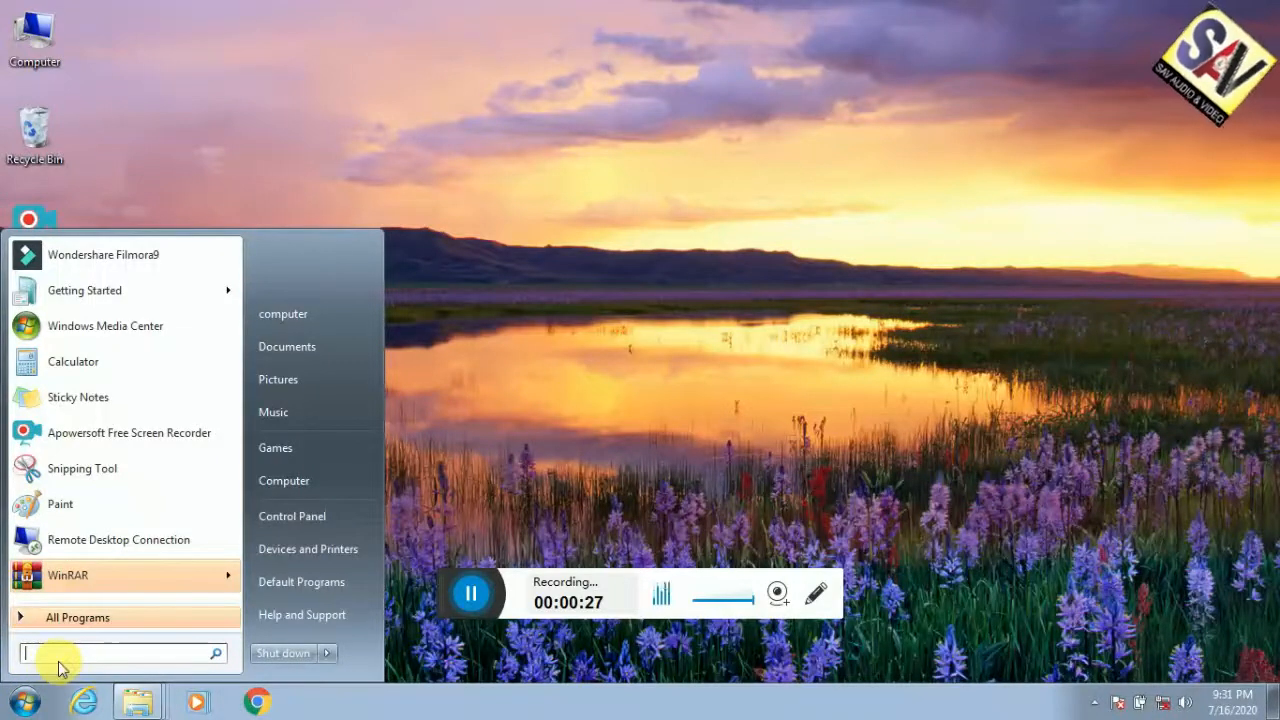
type("S")
type("A")
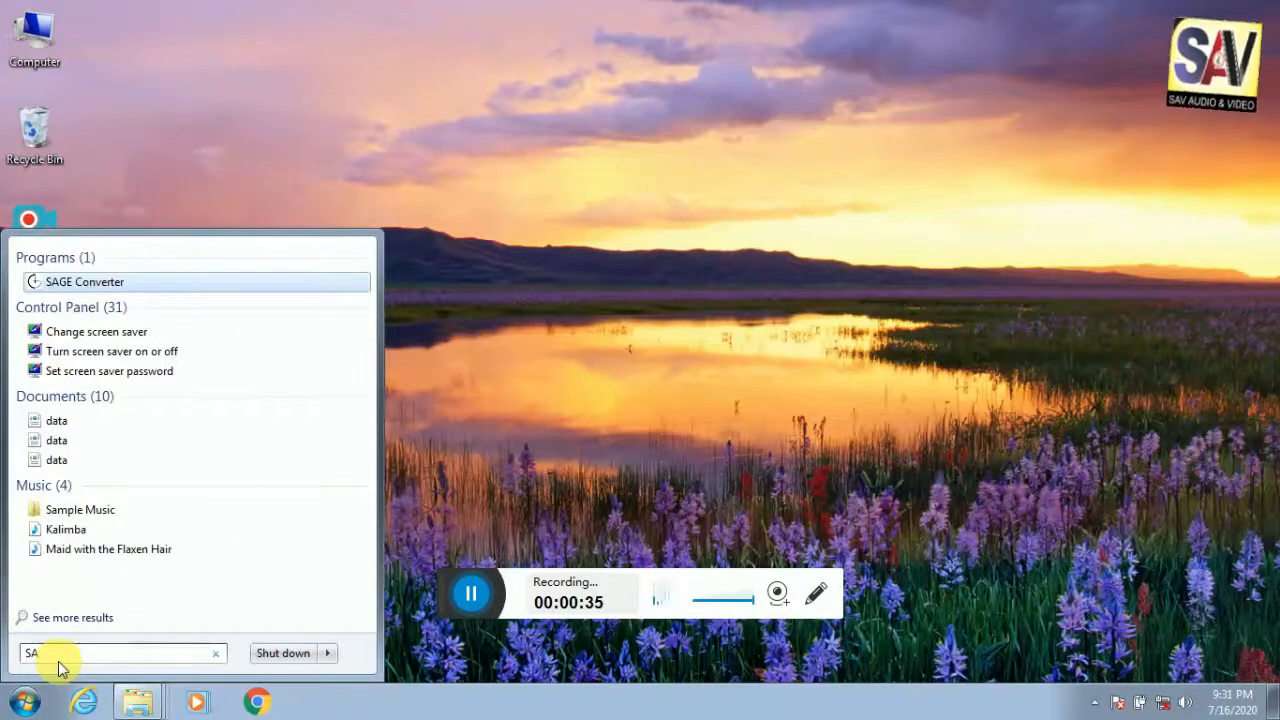
type("GE")
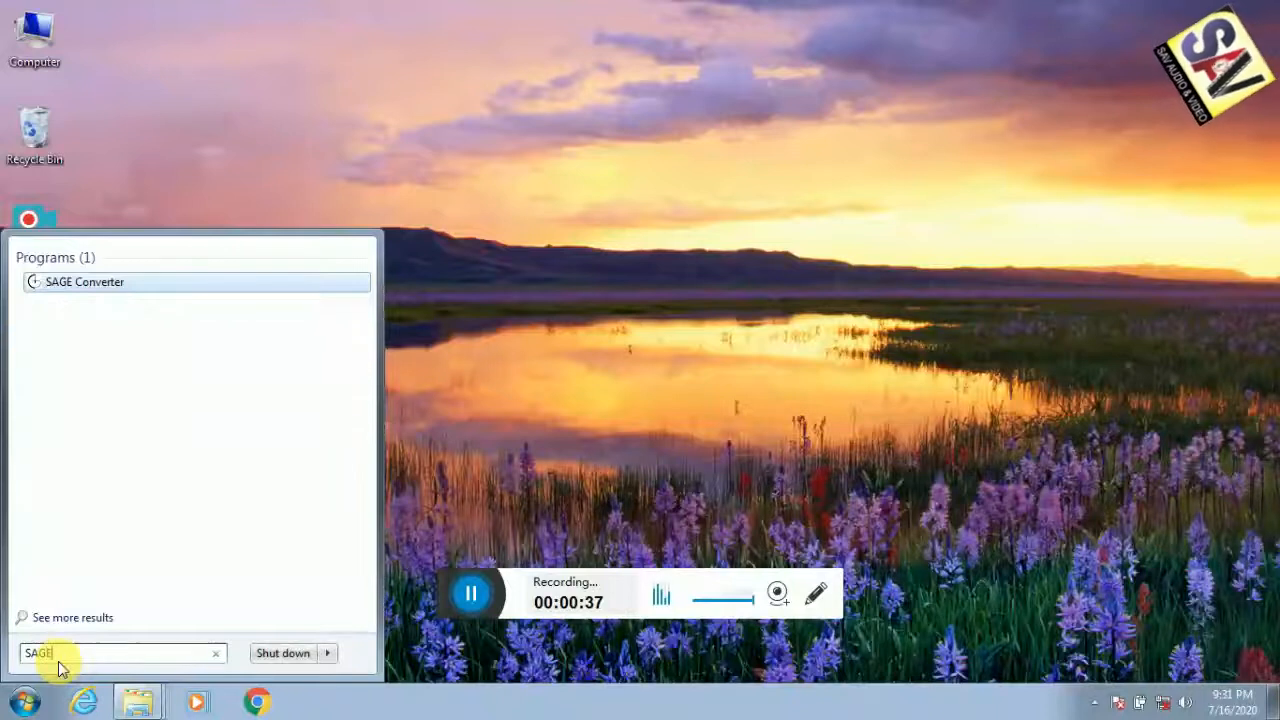
left_click(138, 290)
left_click_drag(337, 109, 585, 116)
right_click(910, 232)
left_click(998, 283)
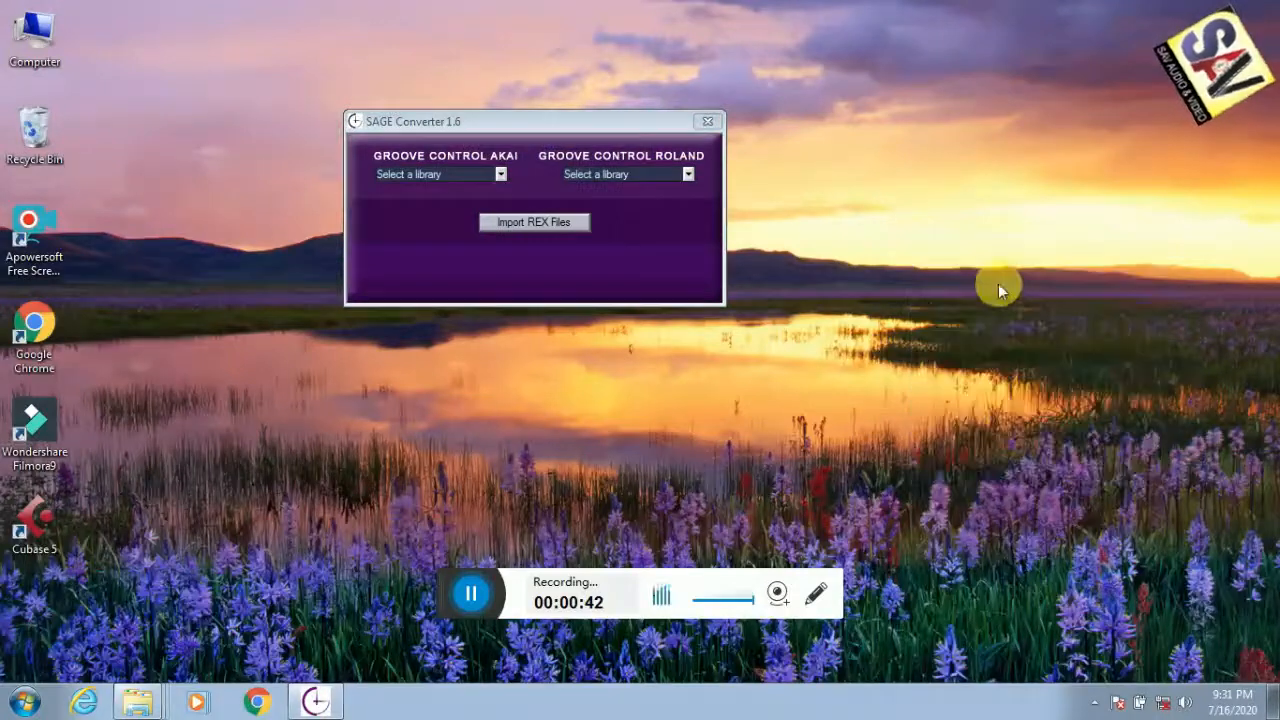
Bring up the REX OK folder in D:\KONTACT LIBARY and place its window beside the SAGE Converter window
double_click(30, 40)
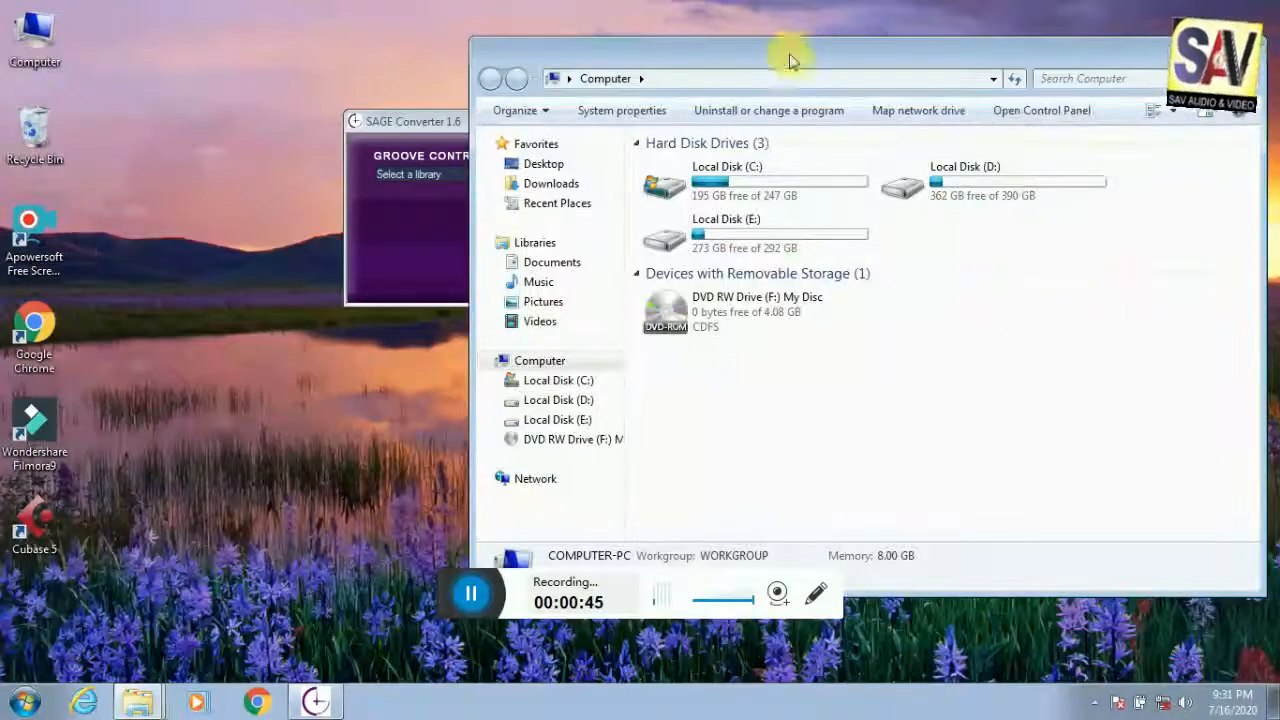
left_click_drag(780, 57, 1087, 121)
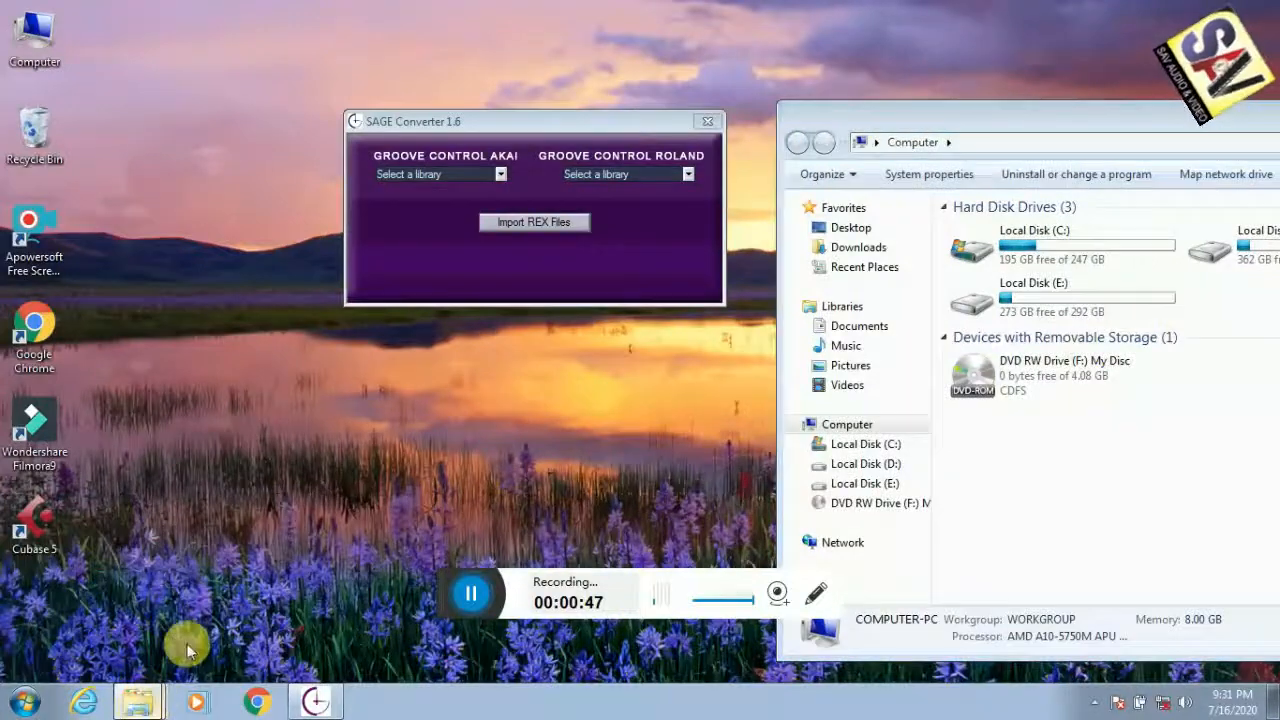
left_click(150, 634)
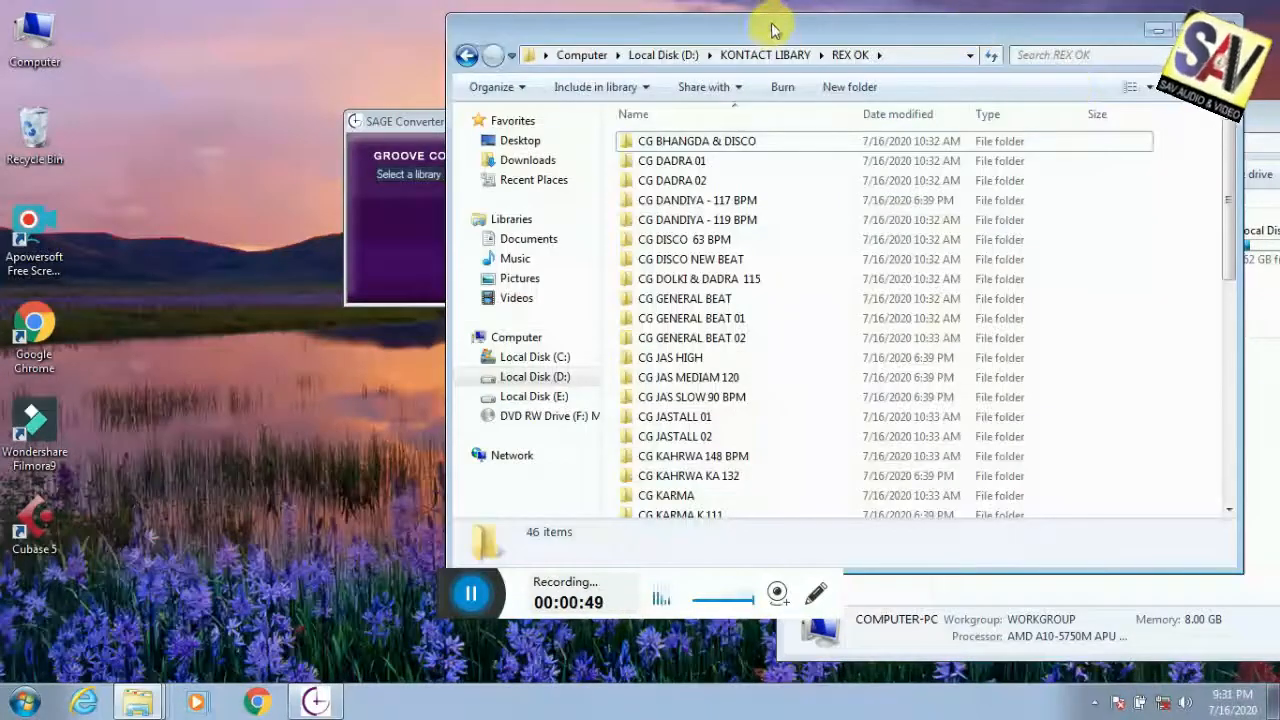
left_click_drag(771, 26, 1164, 85)
double_click(1034, 216)
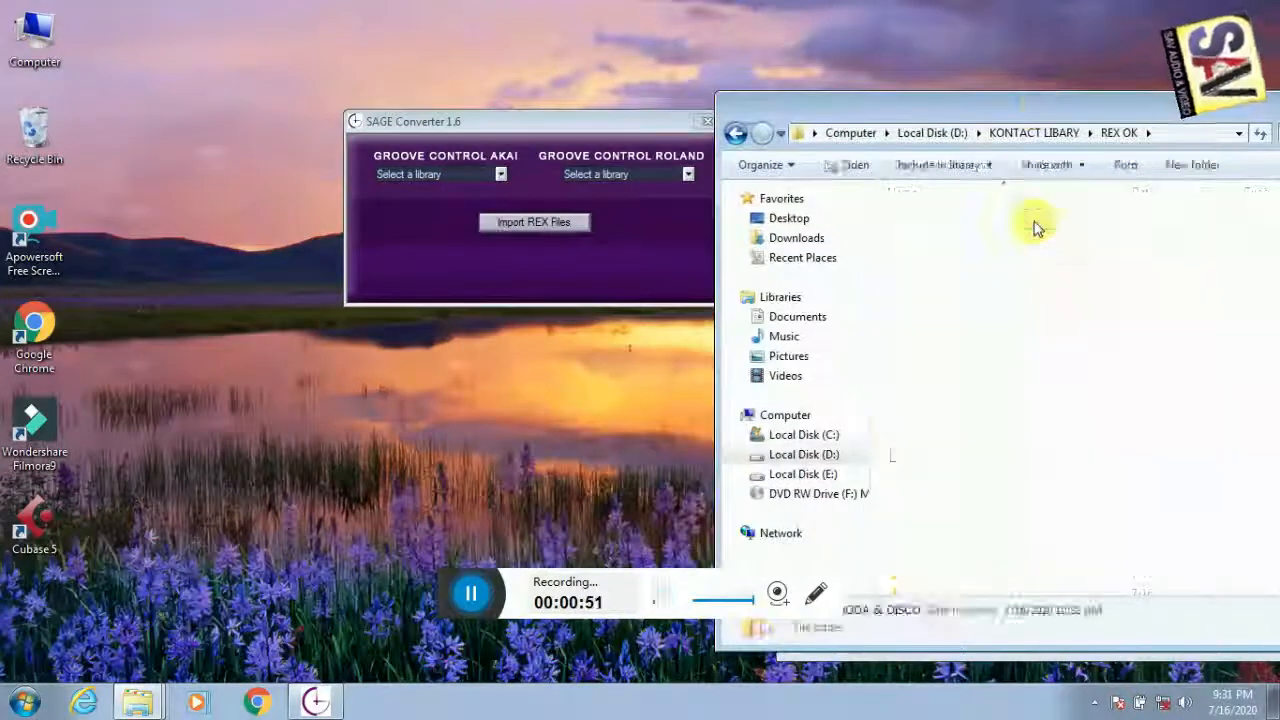
left_click(735, 134)
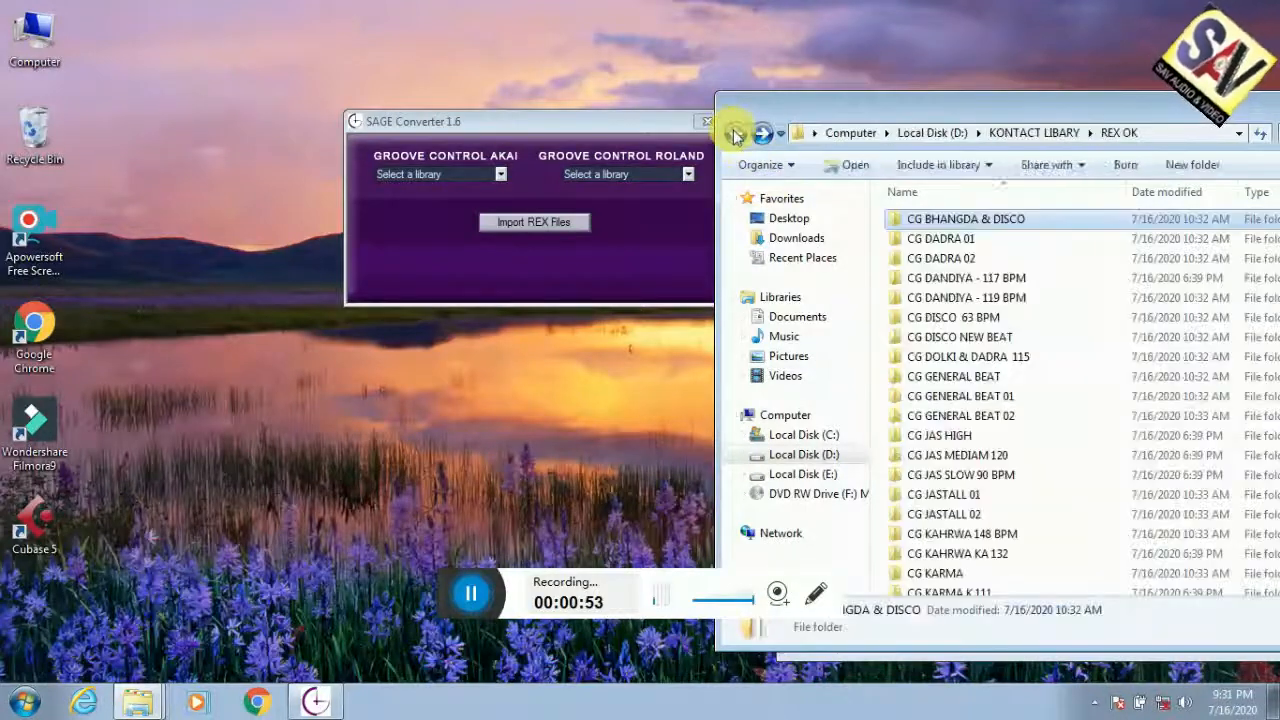
mouse_move(1009, 104)
left_mouse_down()
mouse_move(1094, 86)
mouse_move(1015, 85)
left_mouse_up()
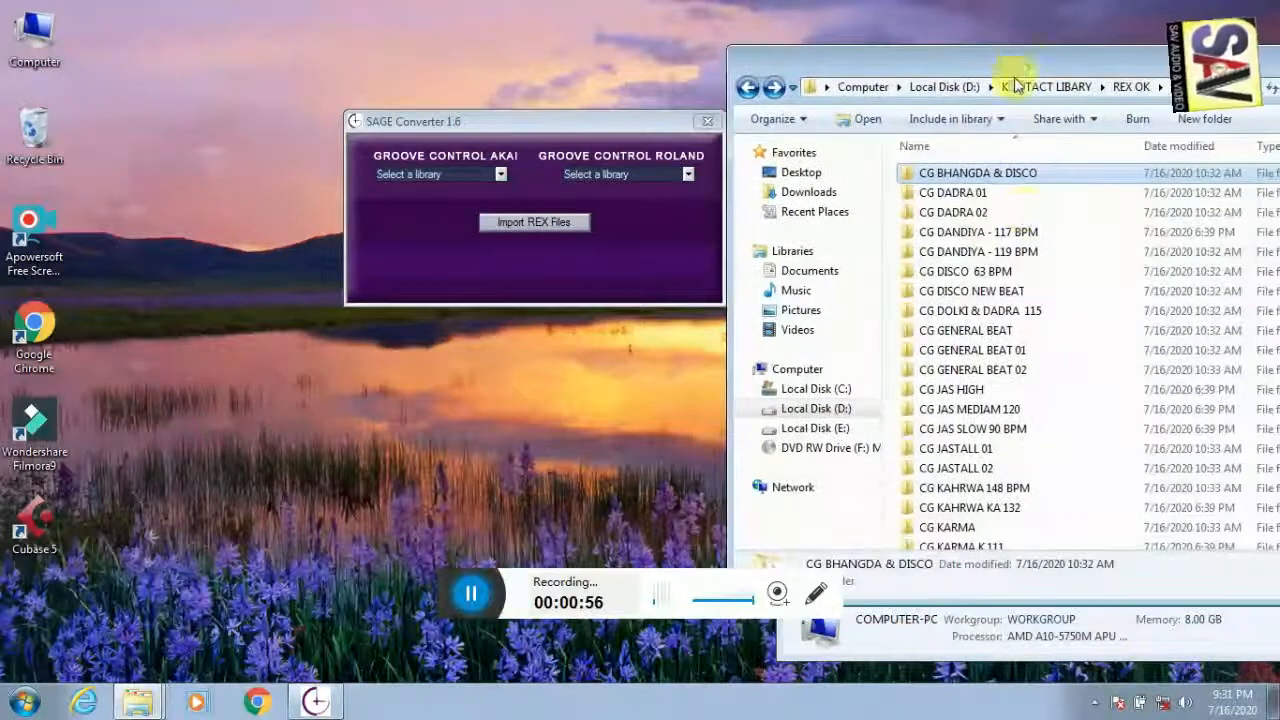
In the CG BHANGDA & DISCO folder, check the file type in the properties of the "CG BEAT REMIX - 12 L E.rx2" file
double_click(1000, 173)
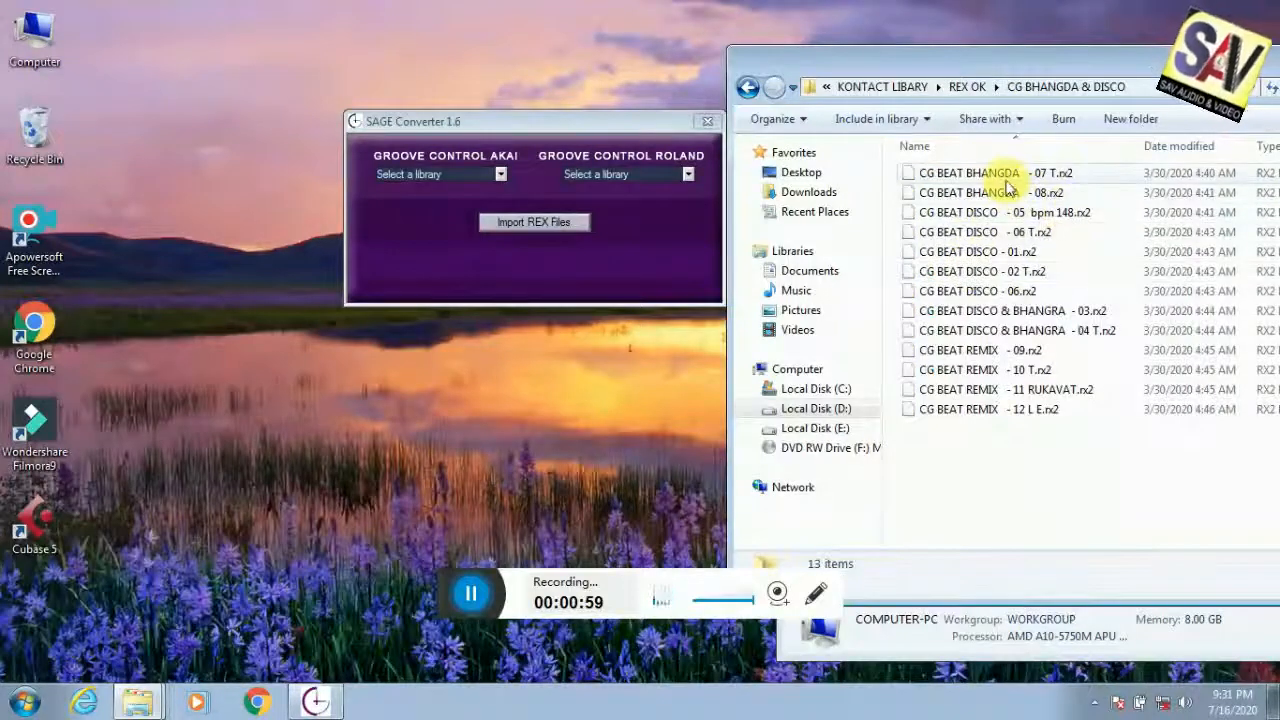
right_click(1010, 412)
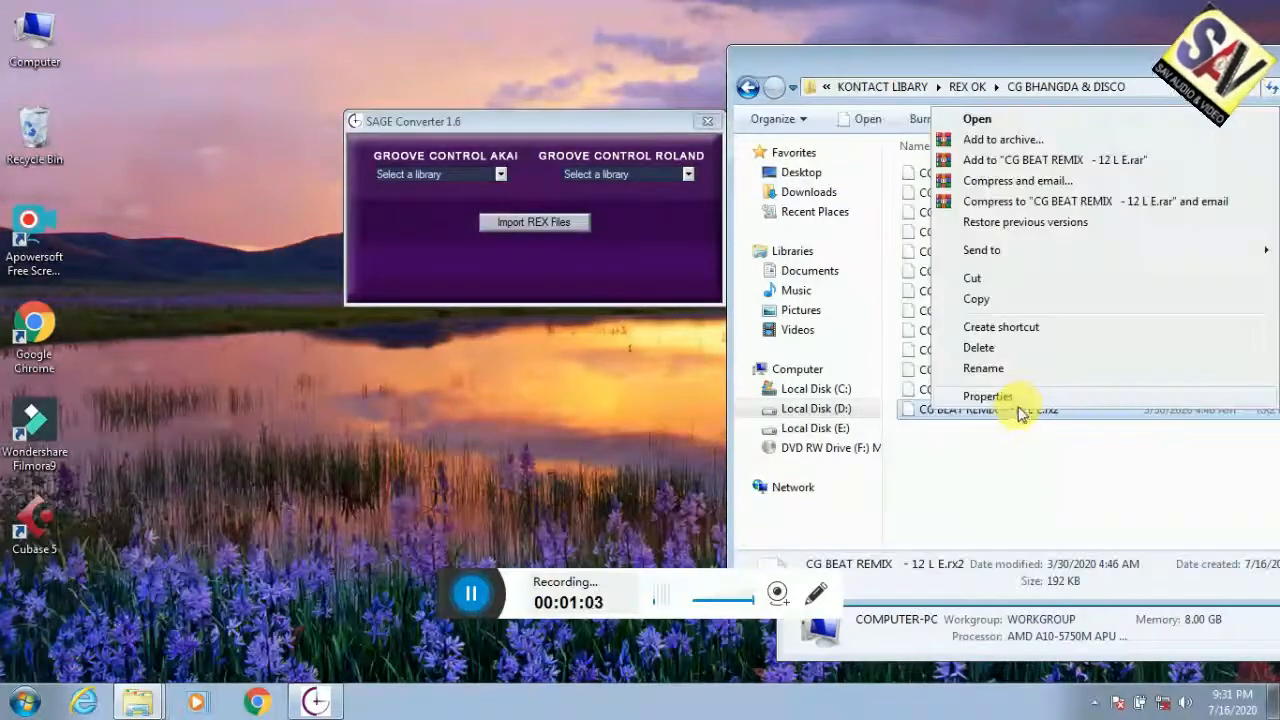
left_click(1014, 404)
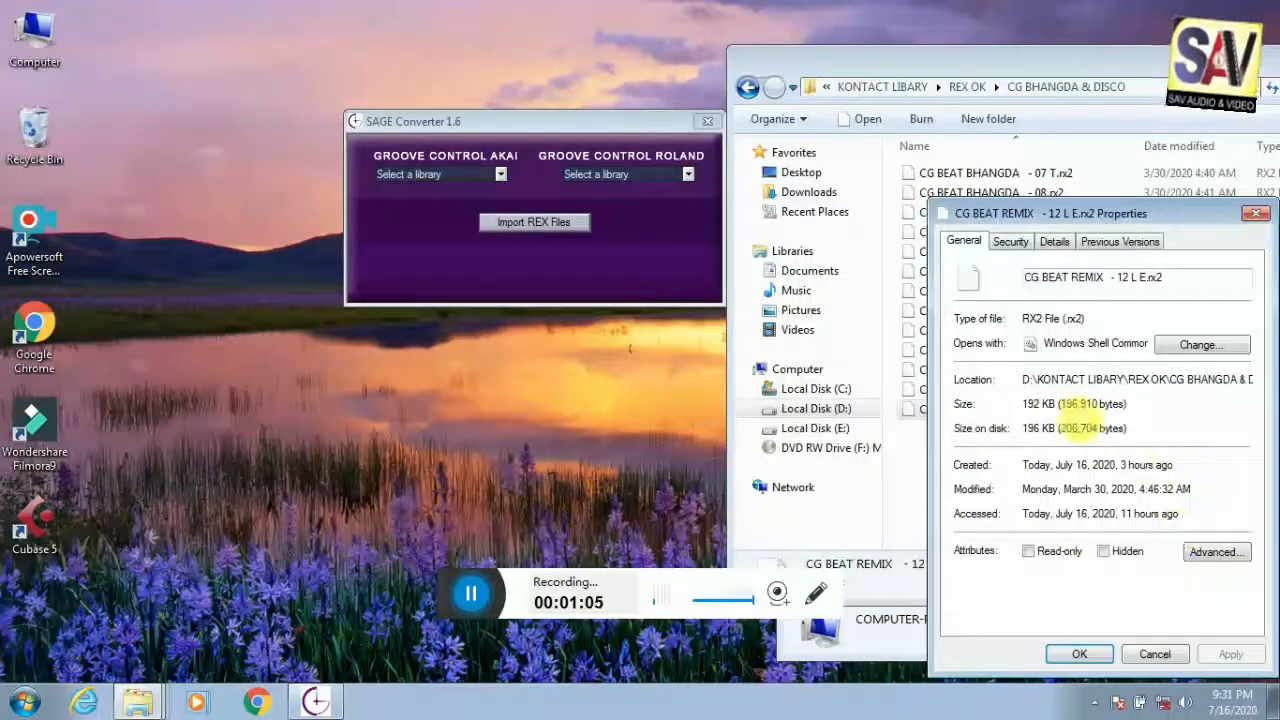
left_click_drag(1025, 320, 1099, 321)
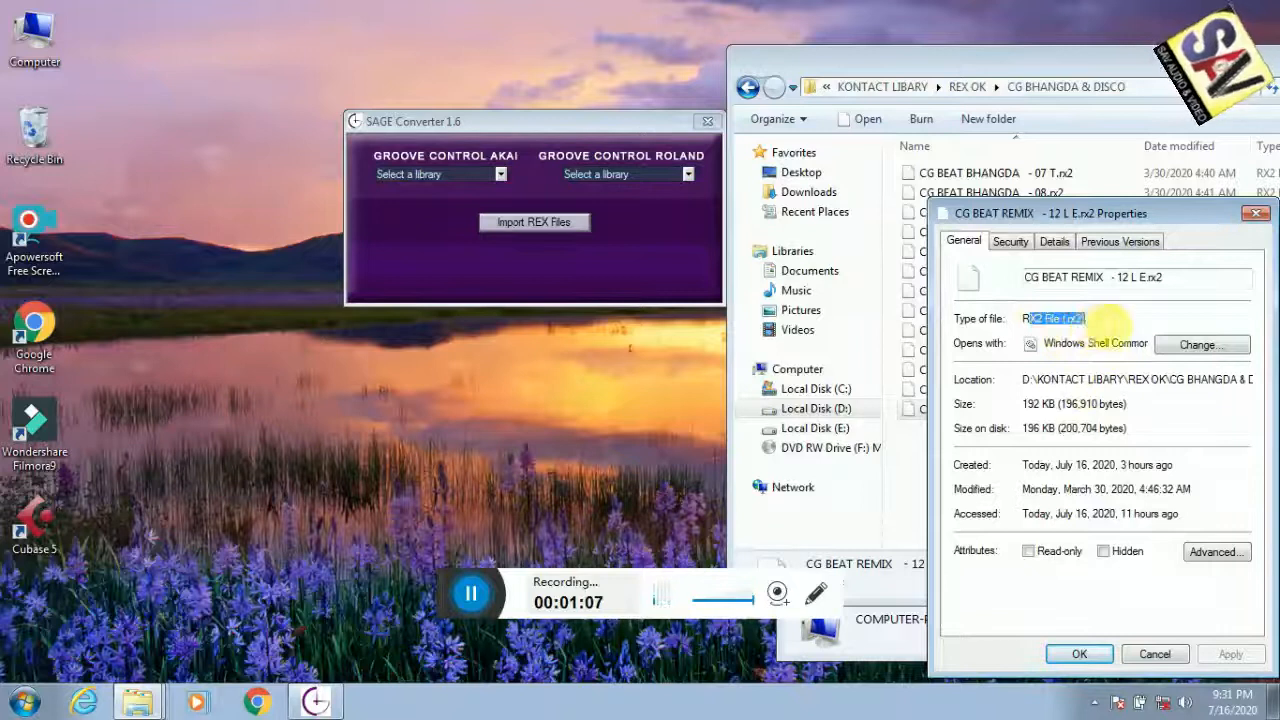
left_click(1024, 320)
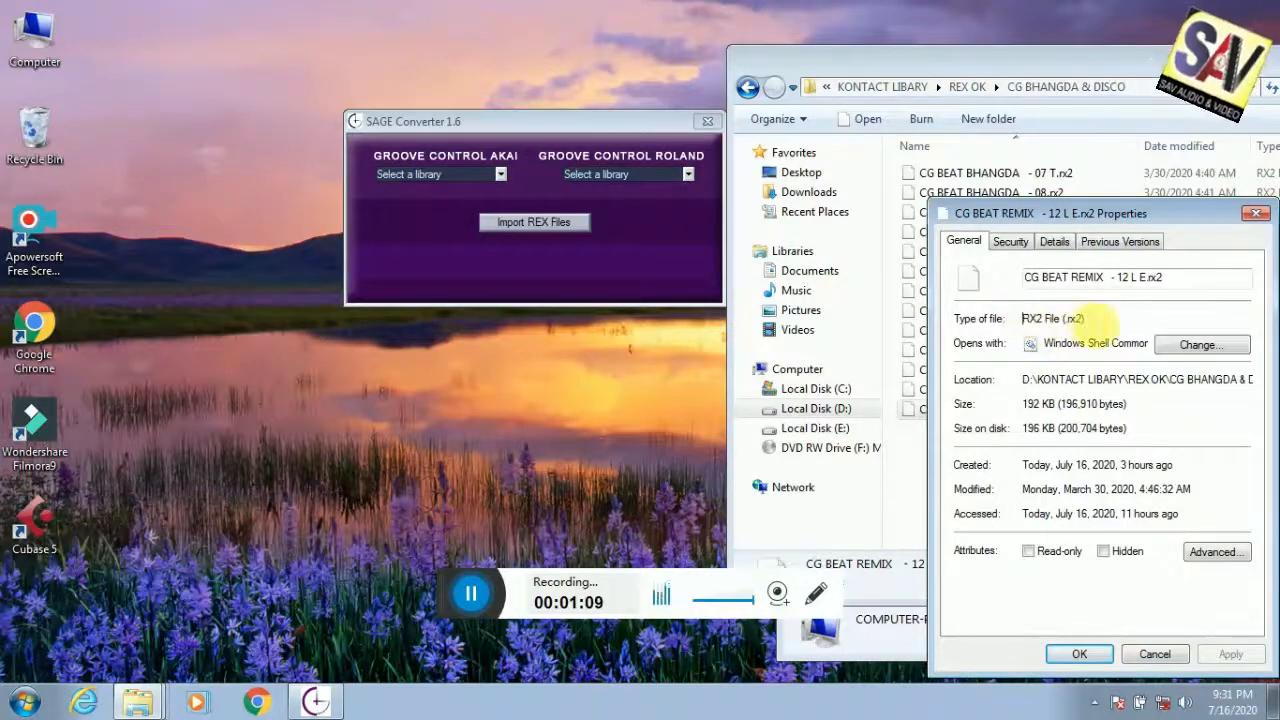
left_click_drag(1100, 321, 995, 321)
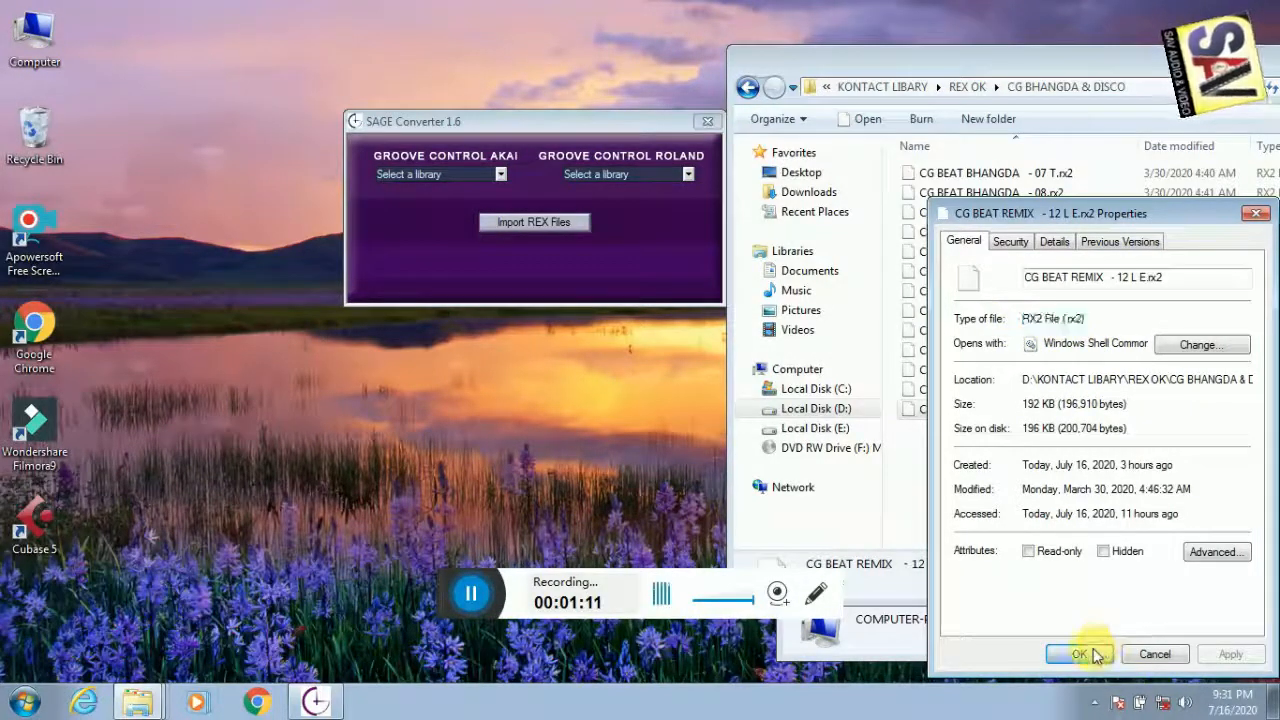
left_click(1096, 652)
Return to the REX OK folder, show its contents as a list and reposition the window beside the converter
left_click(748, 87)
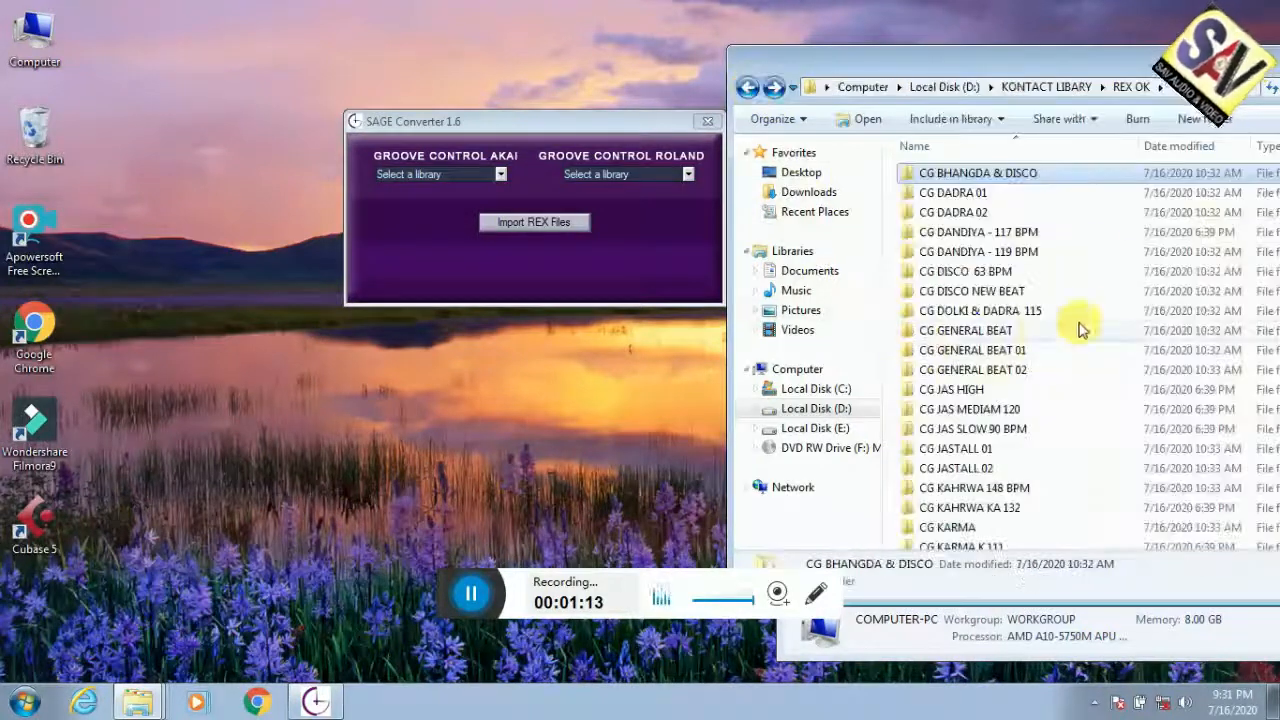
left_click_drag(1047, 63, 949, 75)
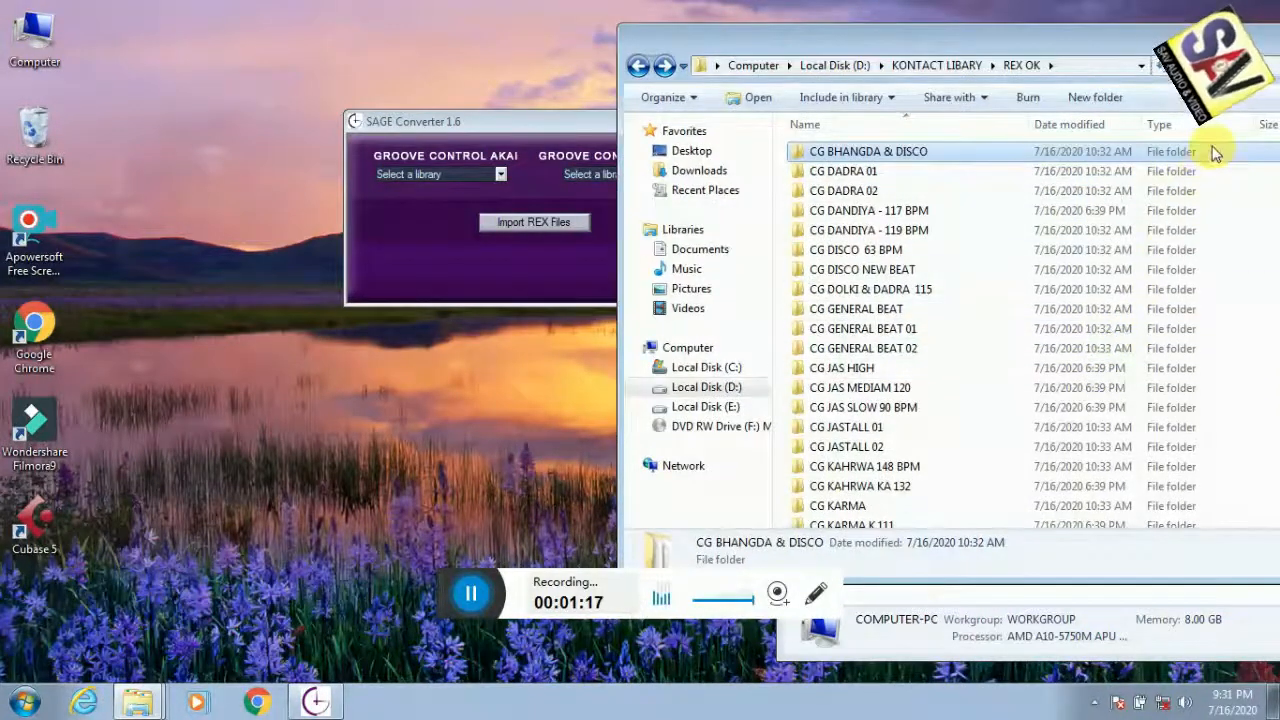
left_click_drag(1124, 38, 960, 80)
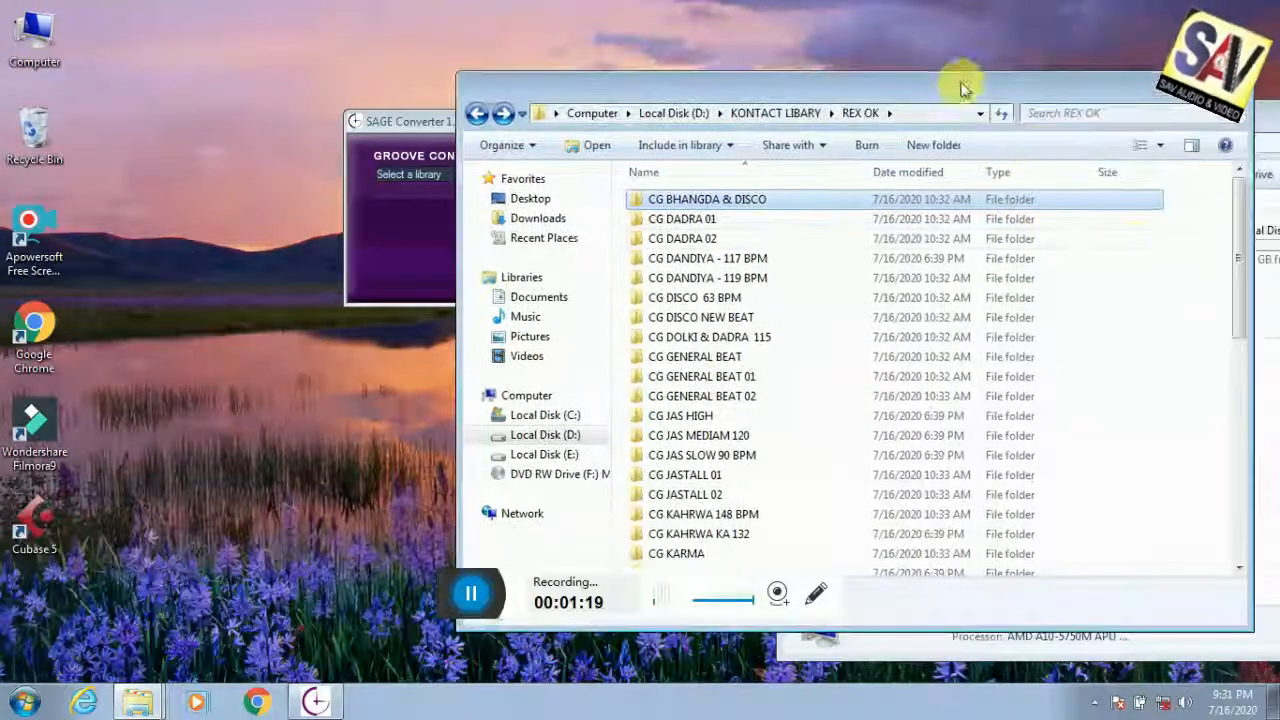
left_click(1175, 145)
left_click(1188, 150)
left_click_drag(875, 85, 1138, 48)
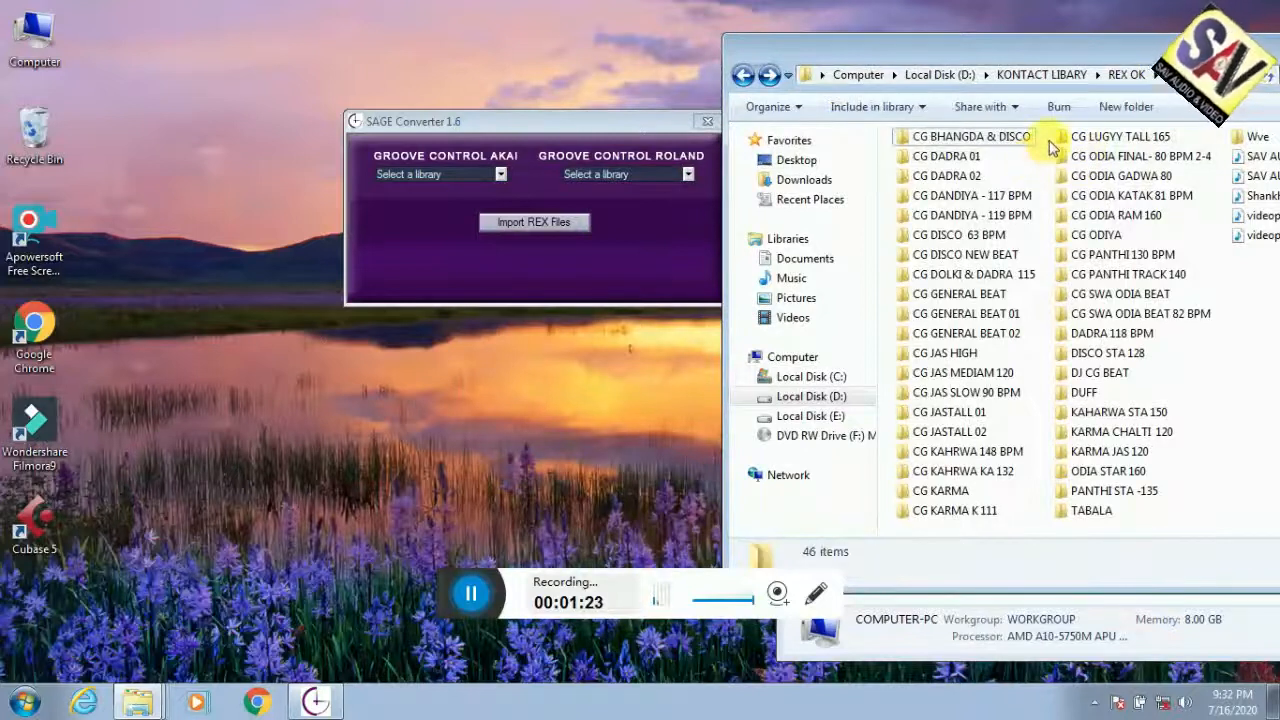
Convert the folders from CG BHANGDA & DISCO through CG JASTALL 02 in SAGE Converter and move the converter window away from the folder window
left_click_drag(1046, 132, 950, 432)
left_click_drag(952, 258, 560, 278)
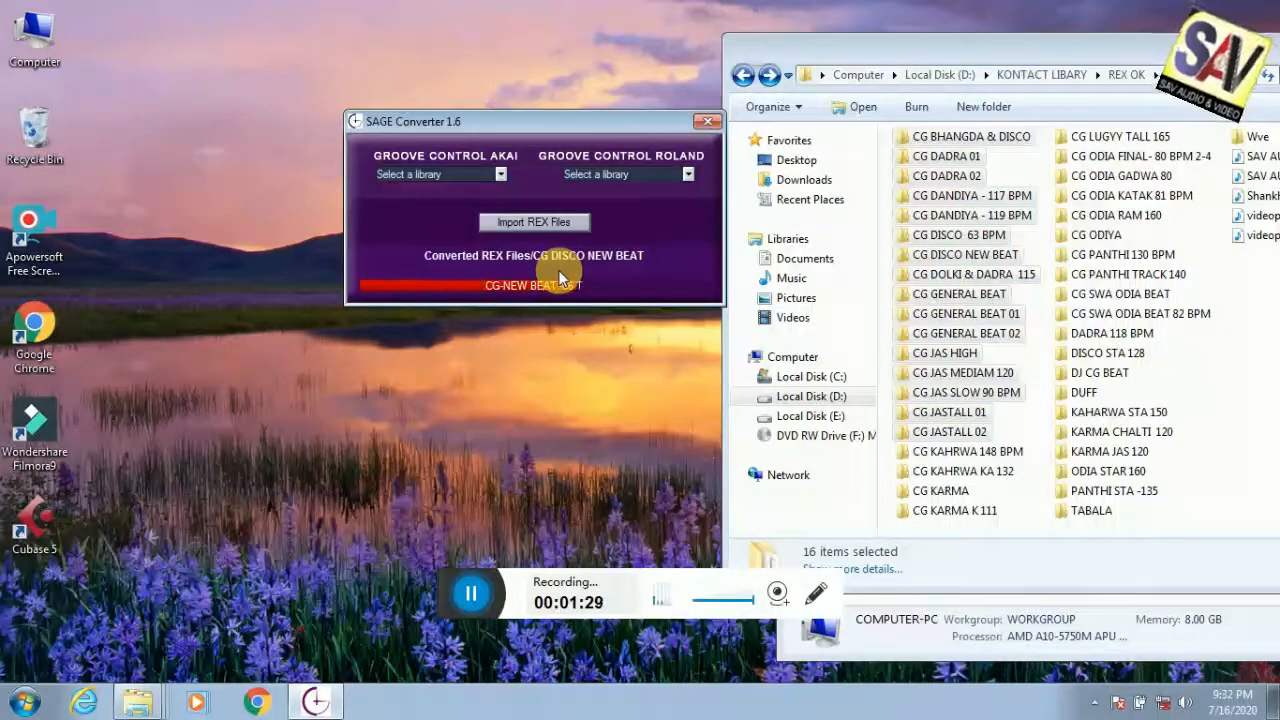
left_click_drag(572, 114, 439, 123)
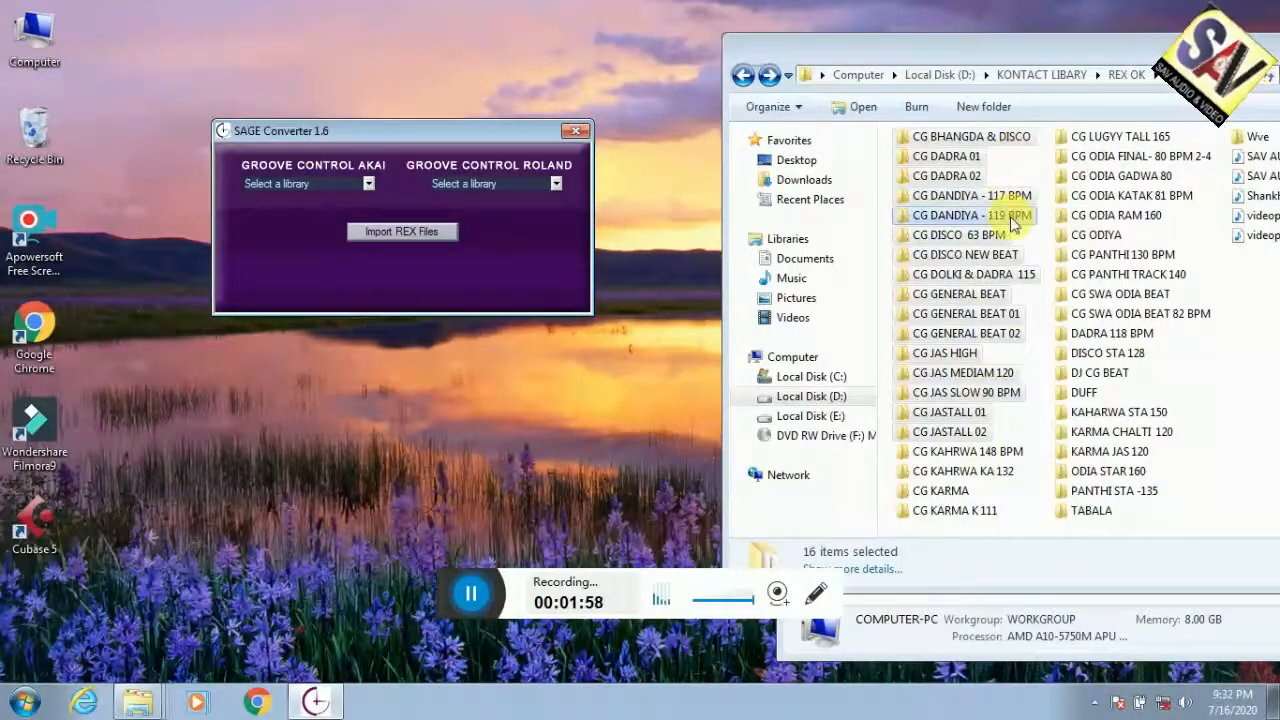
Convert the four folders CG KAHRWA 148 BPM, CG KAHRWA KA 132, CG KARMA and CG KARMA K 111 in SAGE Converter
left_click(1020, 535)
left_click(990, 452)
left_click(975, 471, "ctrl")
left_click(962, 510, "ctrl")
left_click(1018, 493)
left_click_drag(1038, 451, 951, 522)
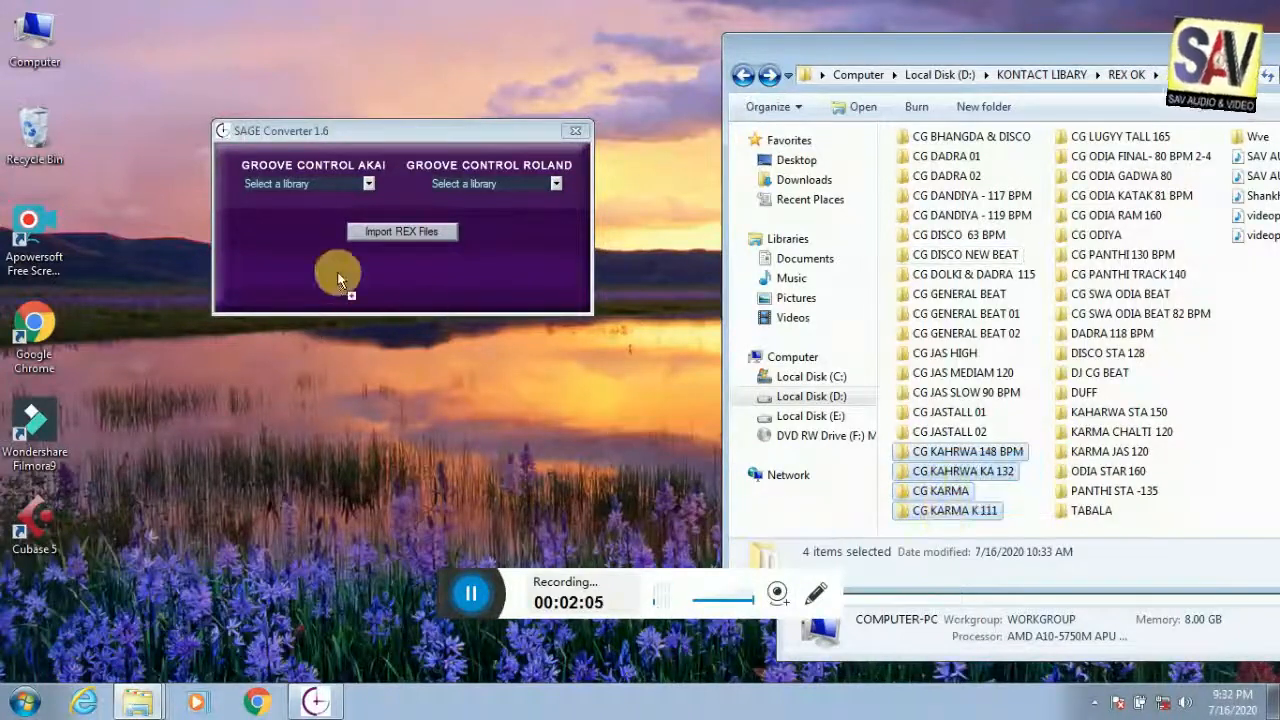
left_click(401, 231)
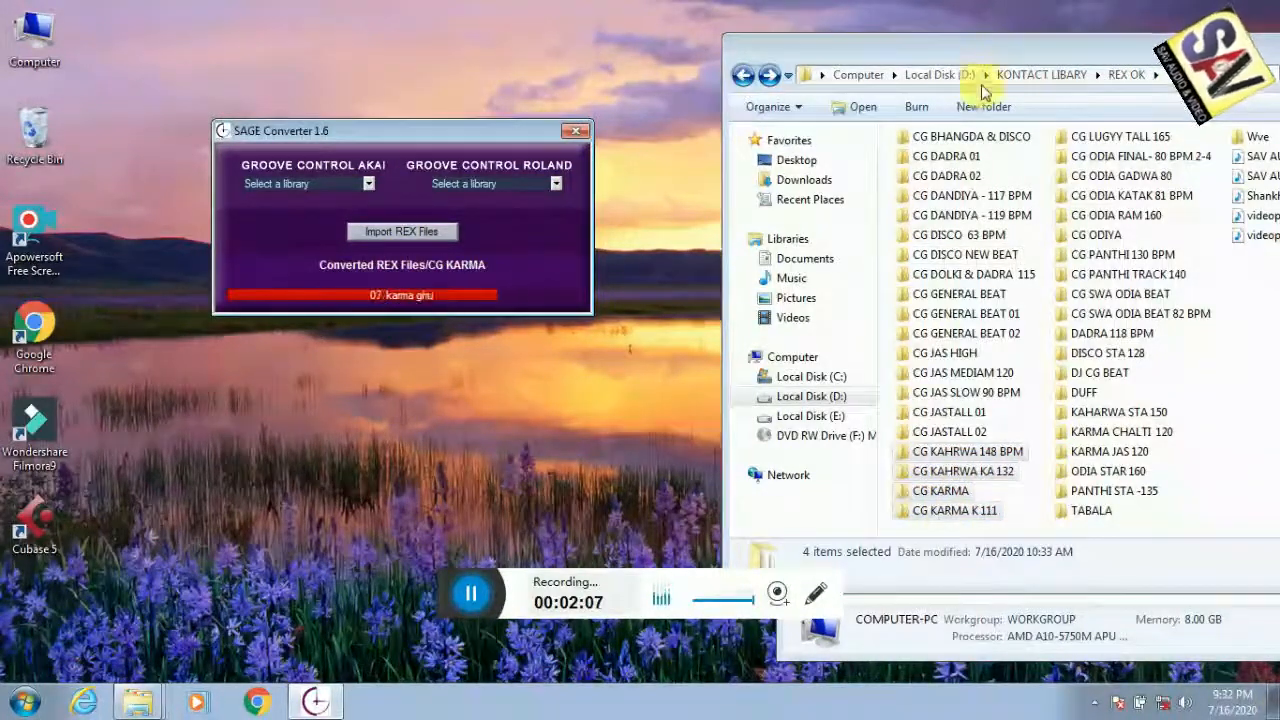
Convert the folders from CG LUGYY TALL 165 through PANTHI STA -135 in SAGE Converter and dismiss its report
left_click_drag(1042, 51, 1017, 57)
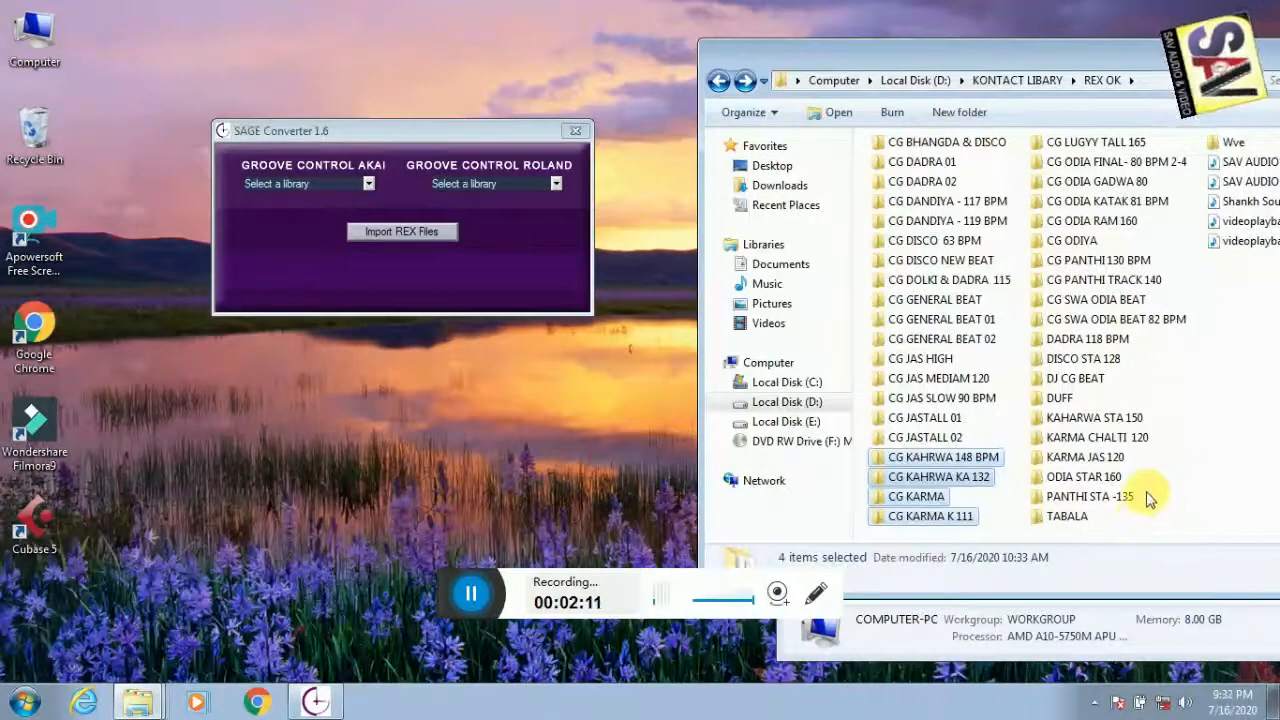
left_click_drag(1158, 497, 1056, 148)
left_click(475, 270)
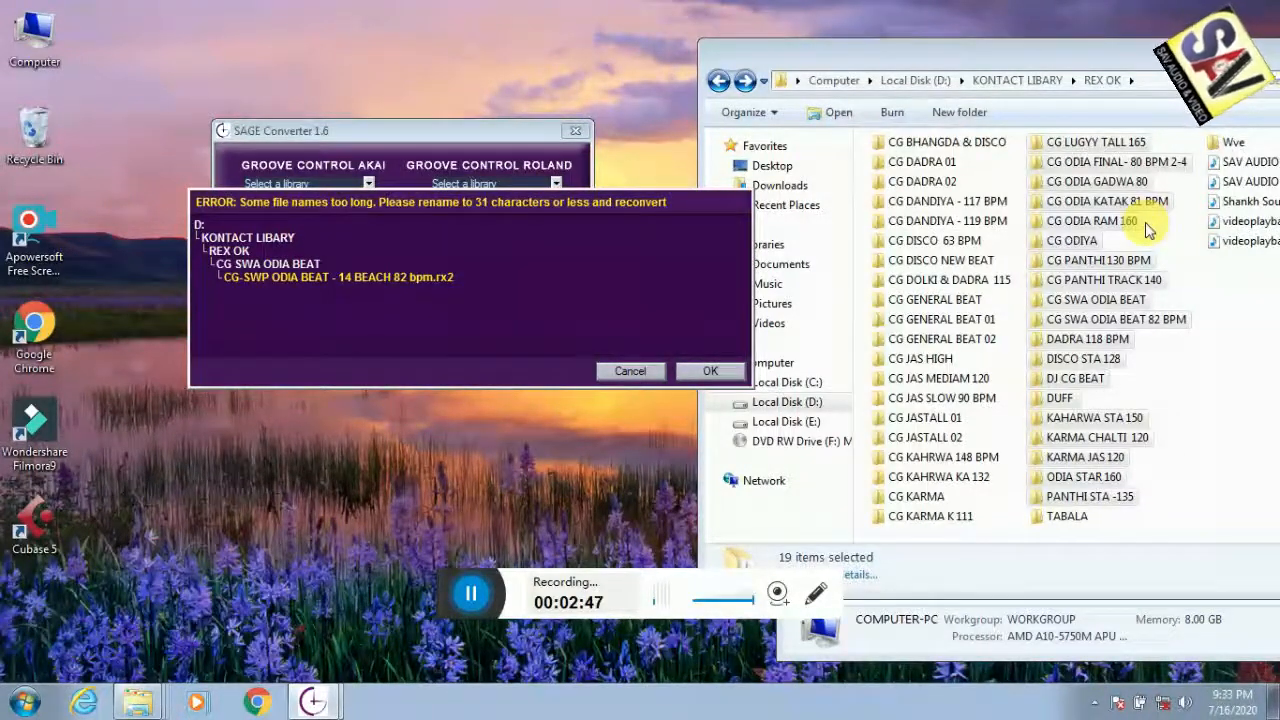
left_click(1174, 330)
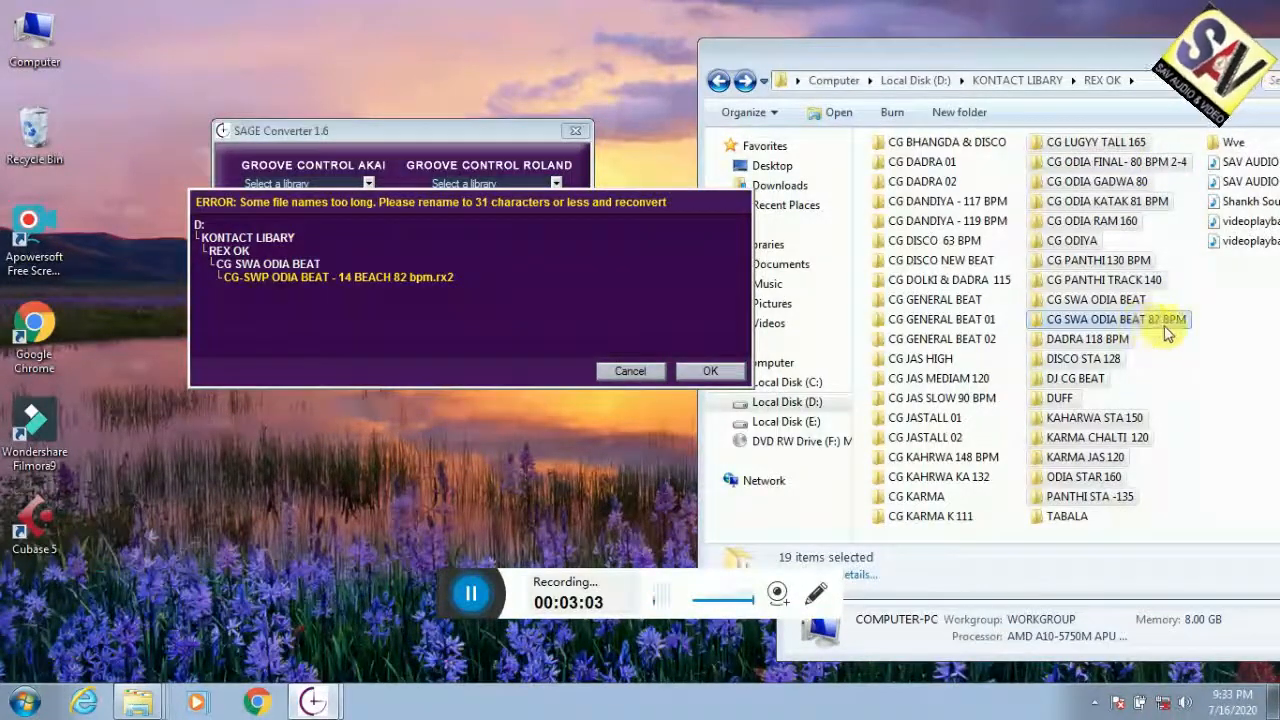
left_click(700, 371)
In the CG SWA ODIA BEAT 82 BPM folder, shorten the name of the 14 BEACH file to "CG-SWP ODIA - 14 BEACH.rx2"
double_click(1166, 322)
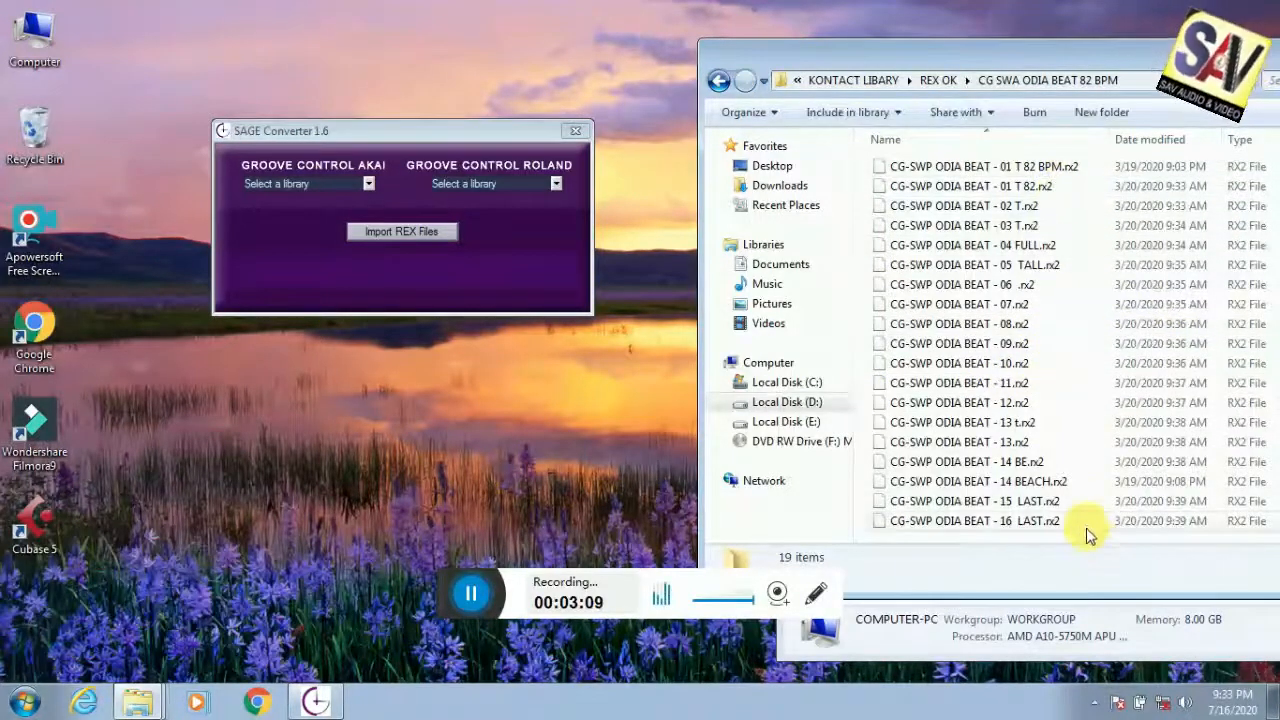
left_click(1060, 487)
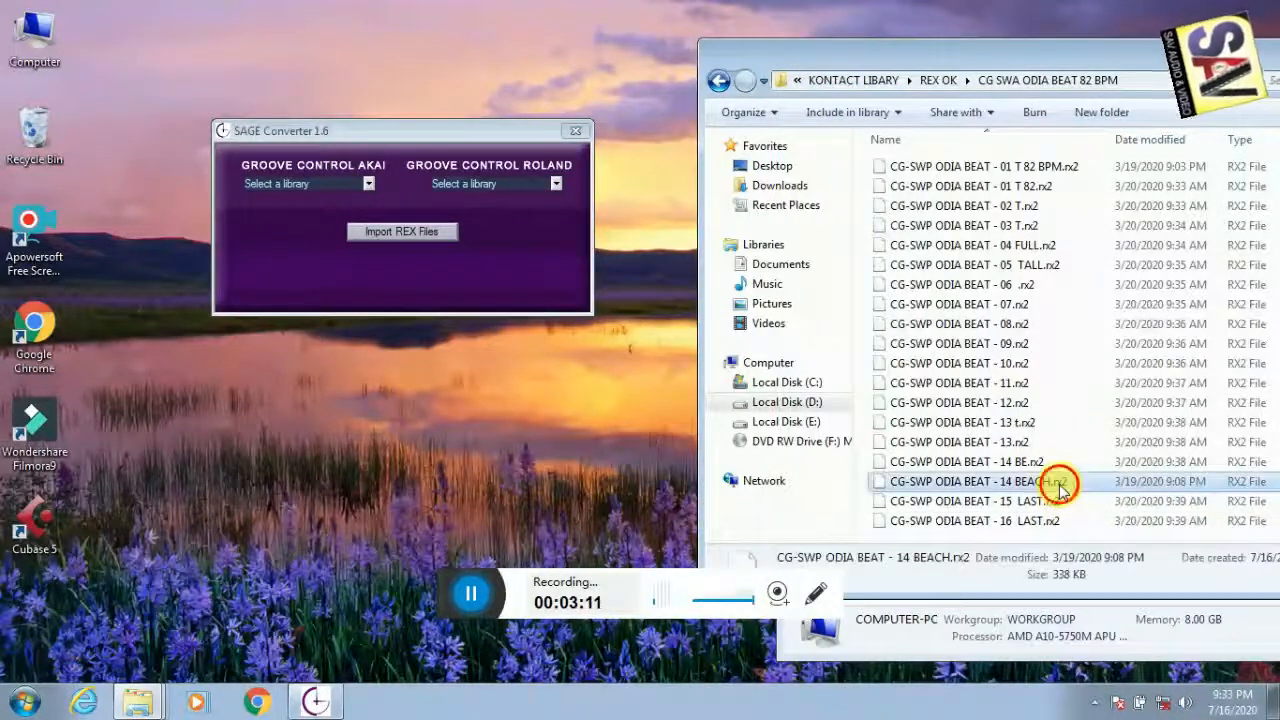
right_click(1058, 486)
left_click(1060, 450)
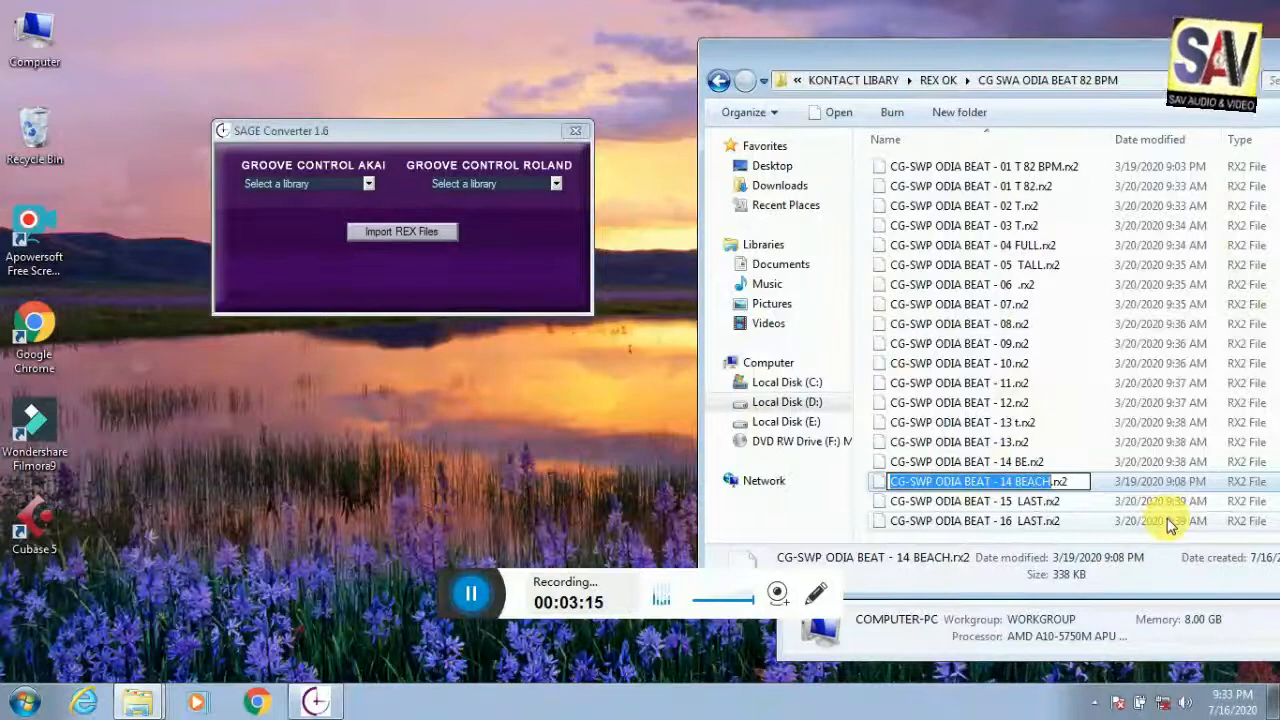
key("Right")
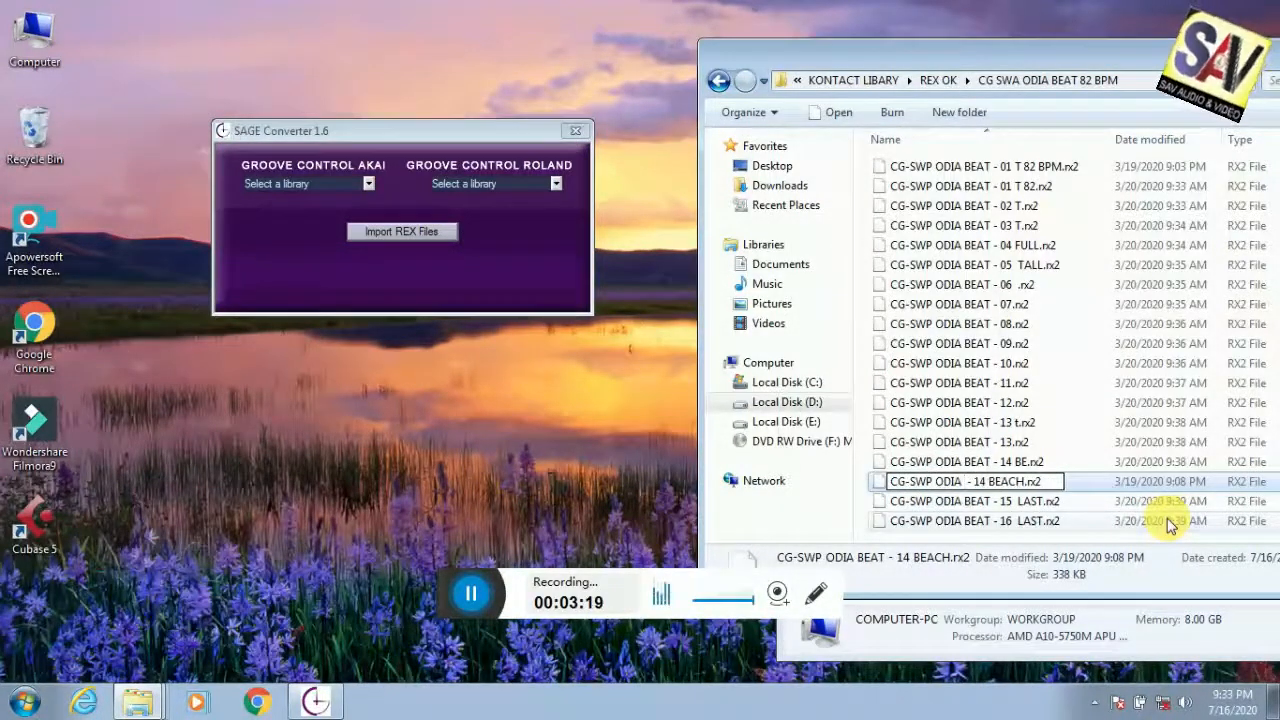
key("Return")
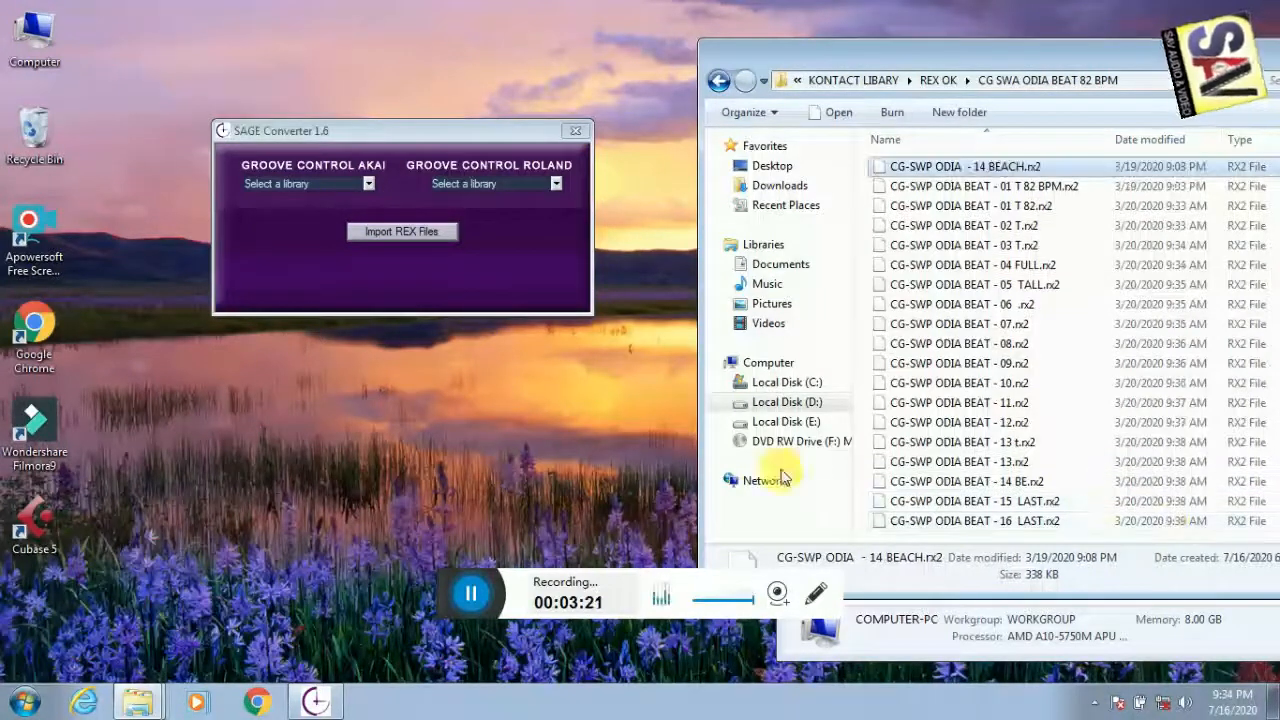
Rename the 01 T 82 BPM file to "CG-SWP ODIA BEAT - 01 82 BPM.rx2" and return to the REX OK folder
left_click(1060, 191)
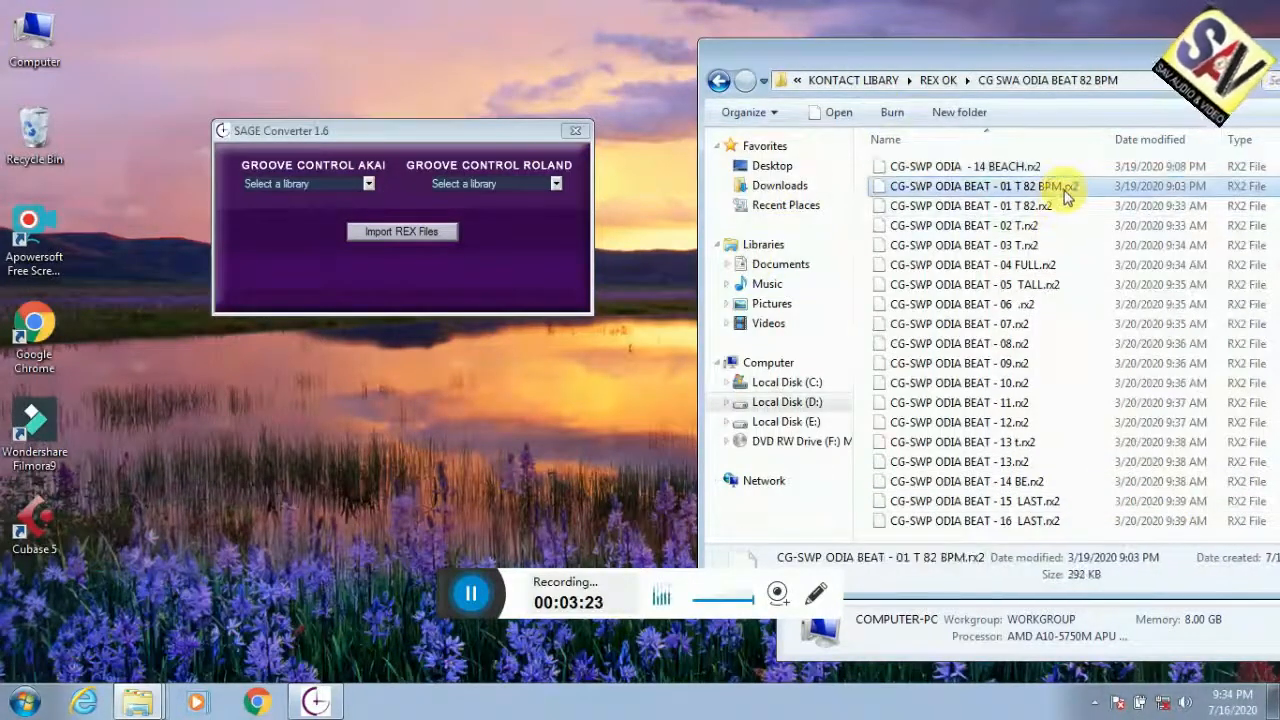
right_click(1058, 190)
left_click(934, 451)
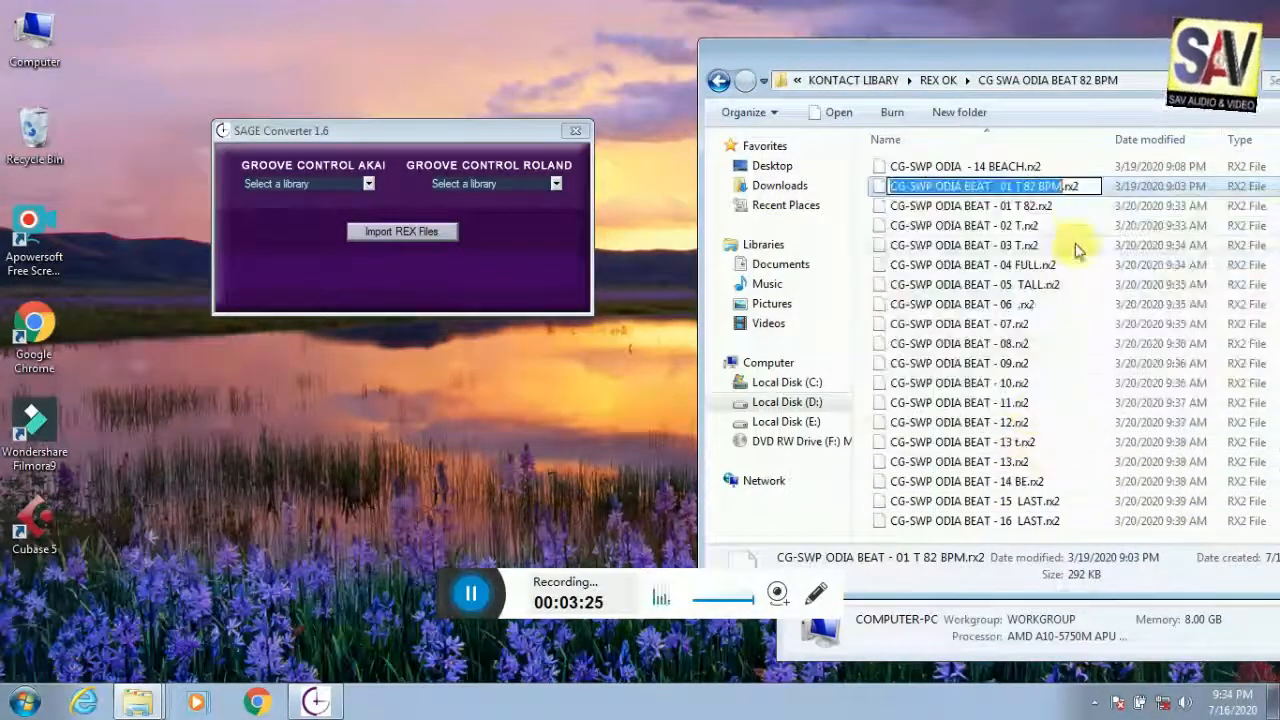
left_click(1028, 188)
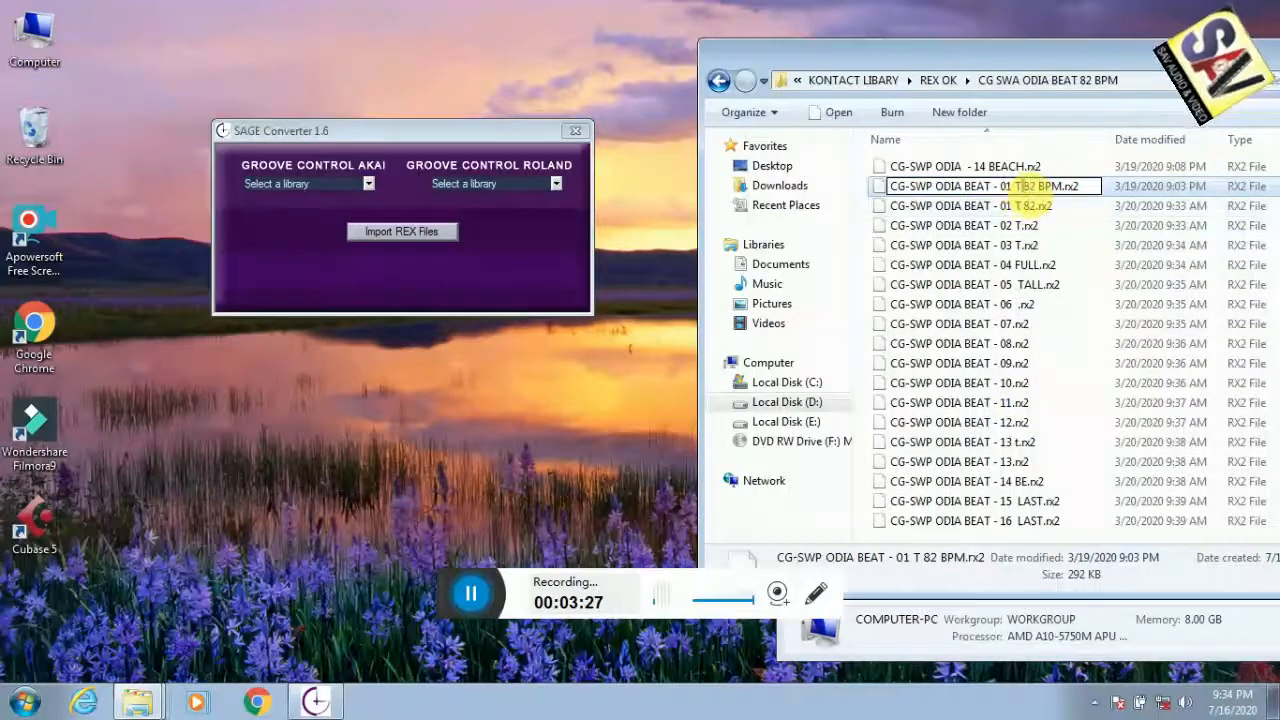
key("BackSpace")
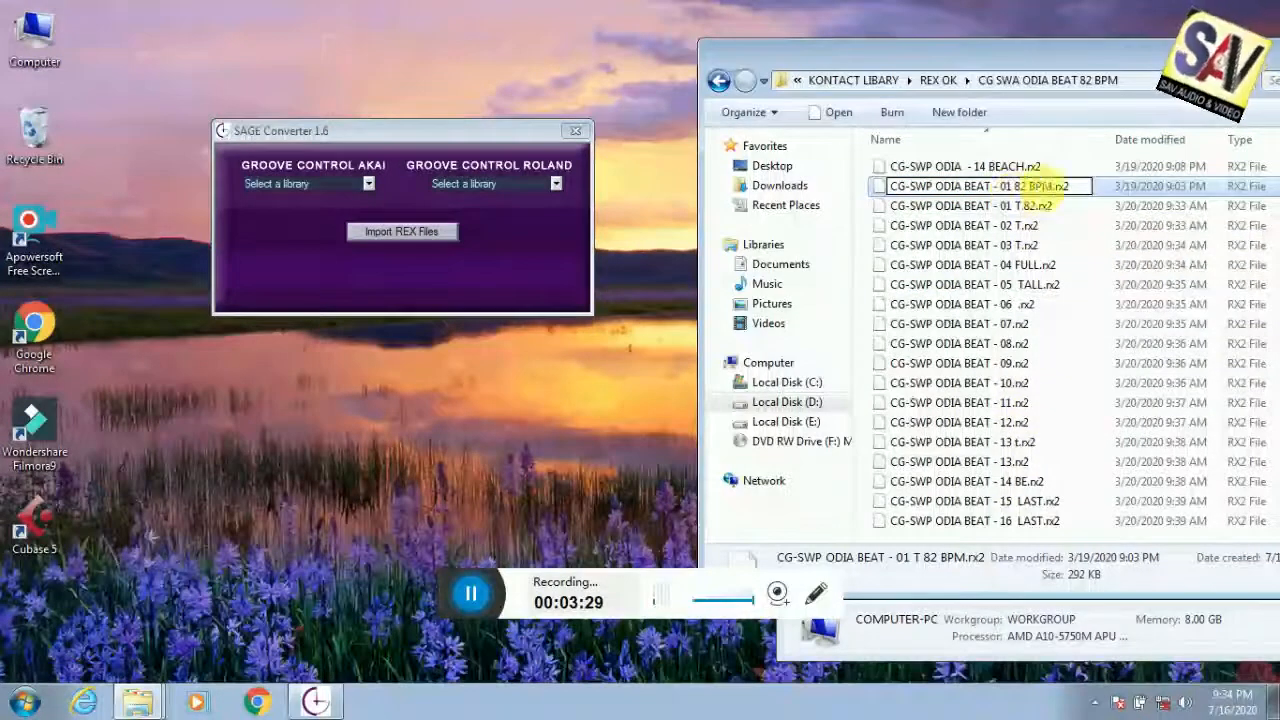
left_click(1060, 205)
left_click(720, 80)
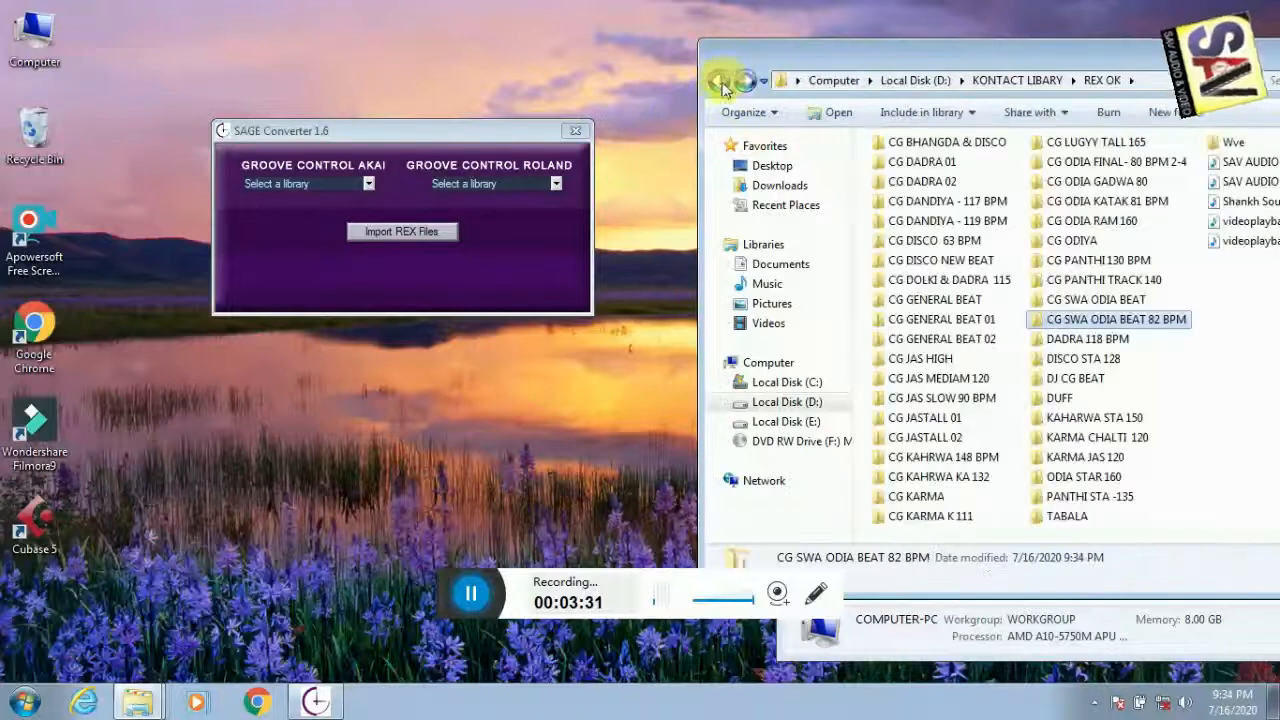
Try to convert the folders from CG LUGYY TALL 165 through TABALA in SAGE Converter, and cancel its report
left_click_drag(1181, 136, 1060, 520)
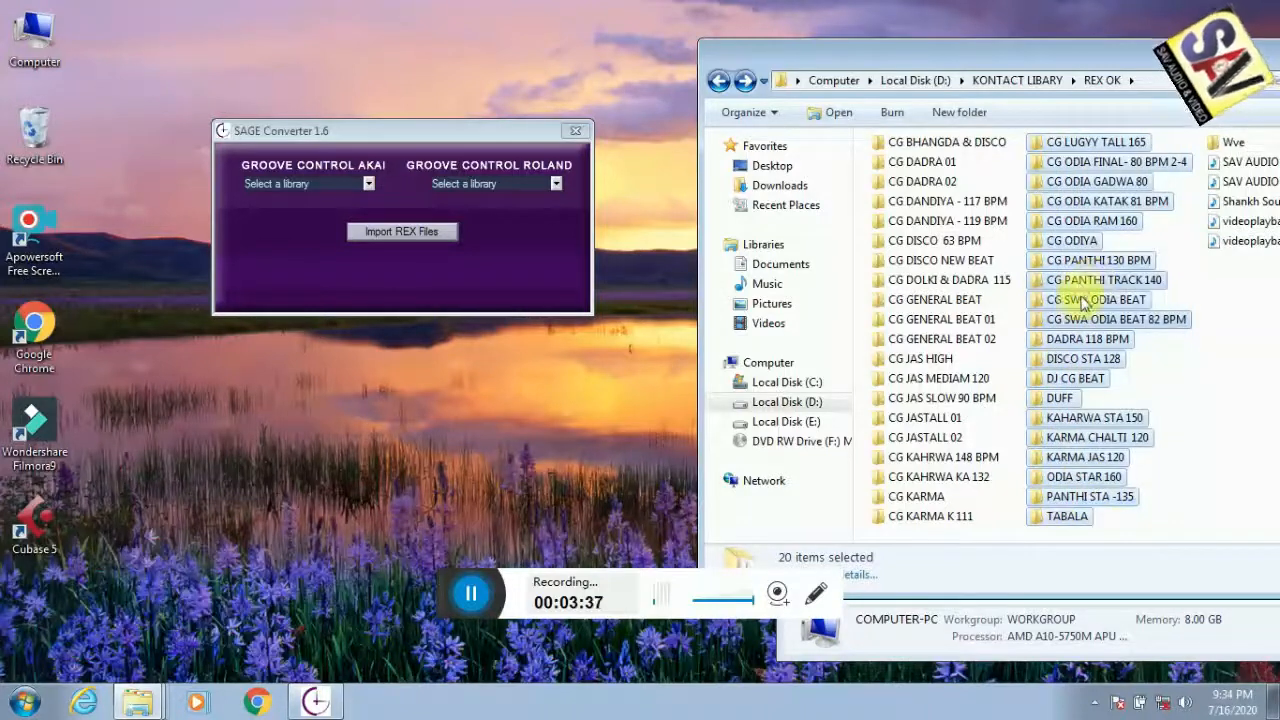
left_click_drag(1100, 272, 484, 278)
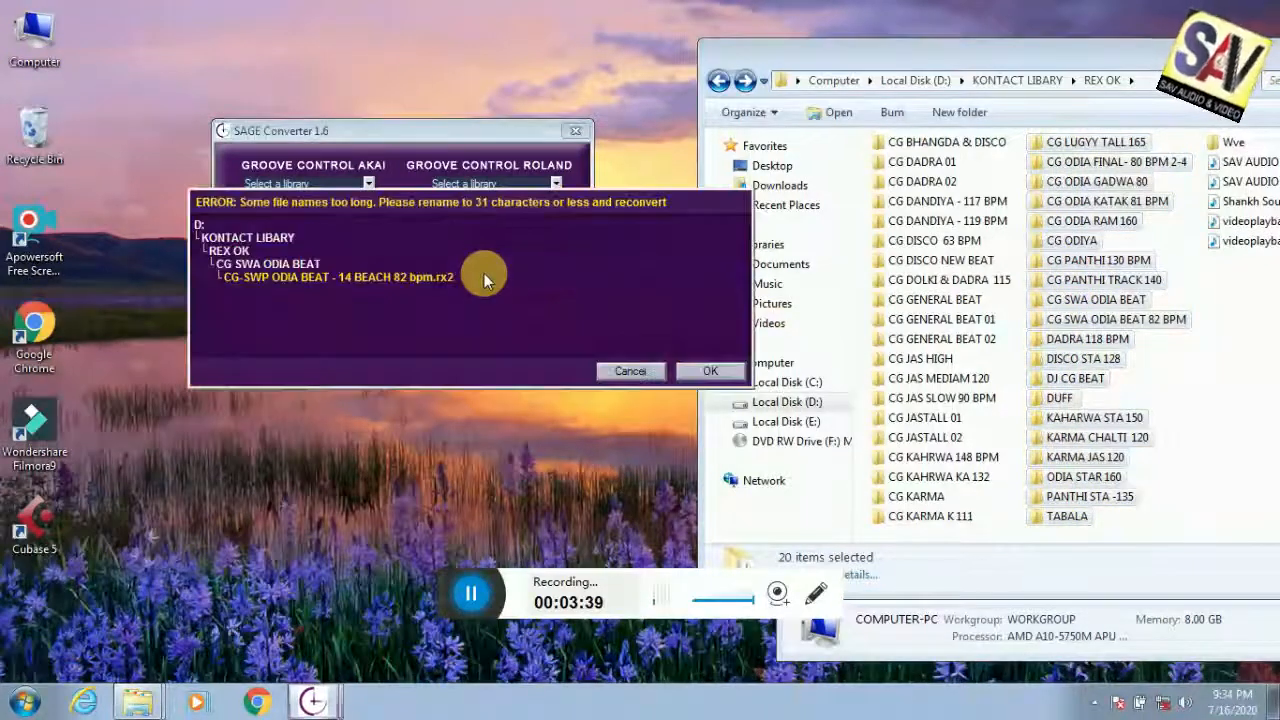
left_click(629, 367)
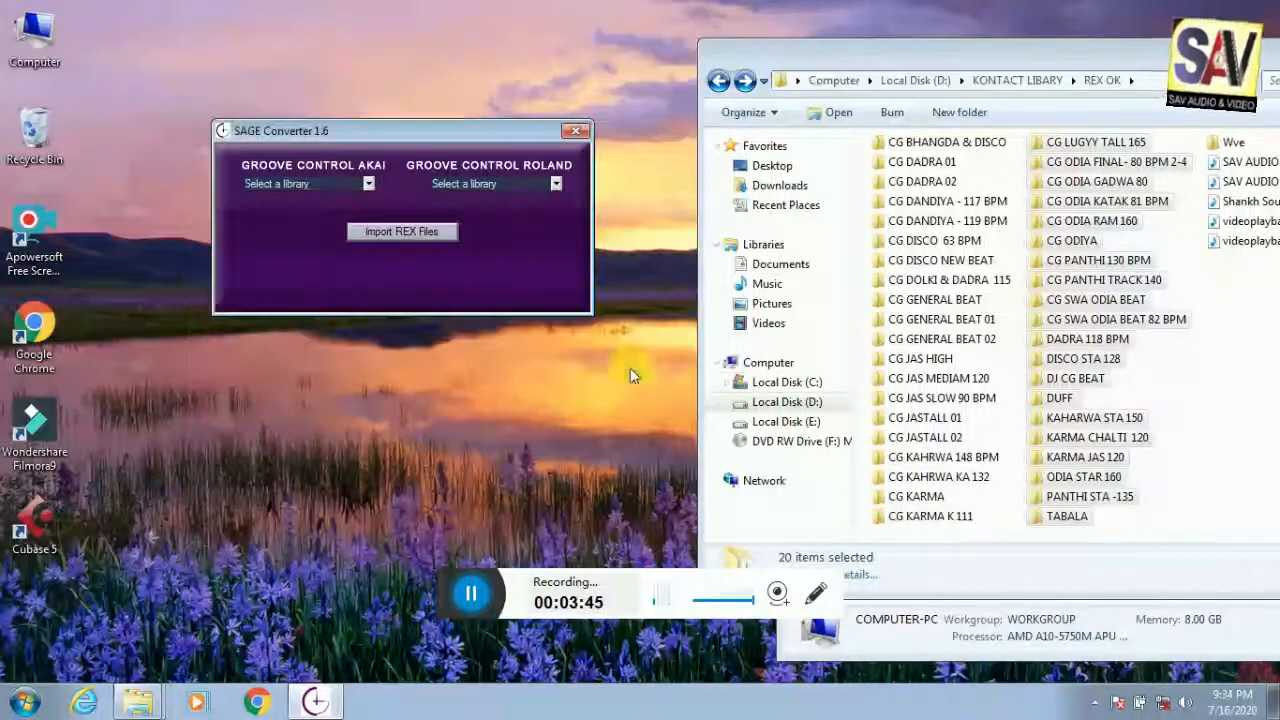
left_click(1247, 338)
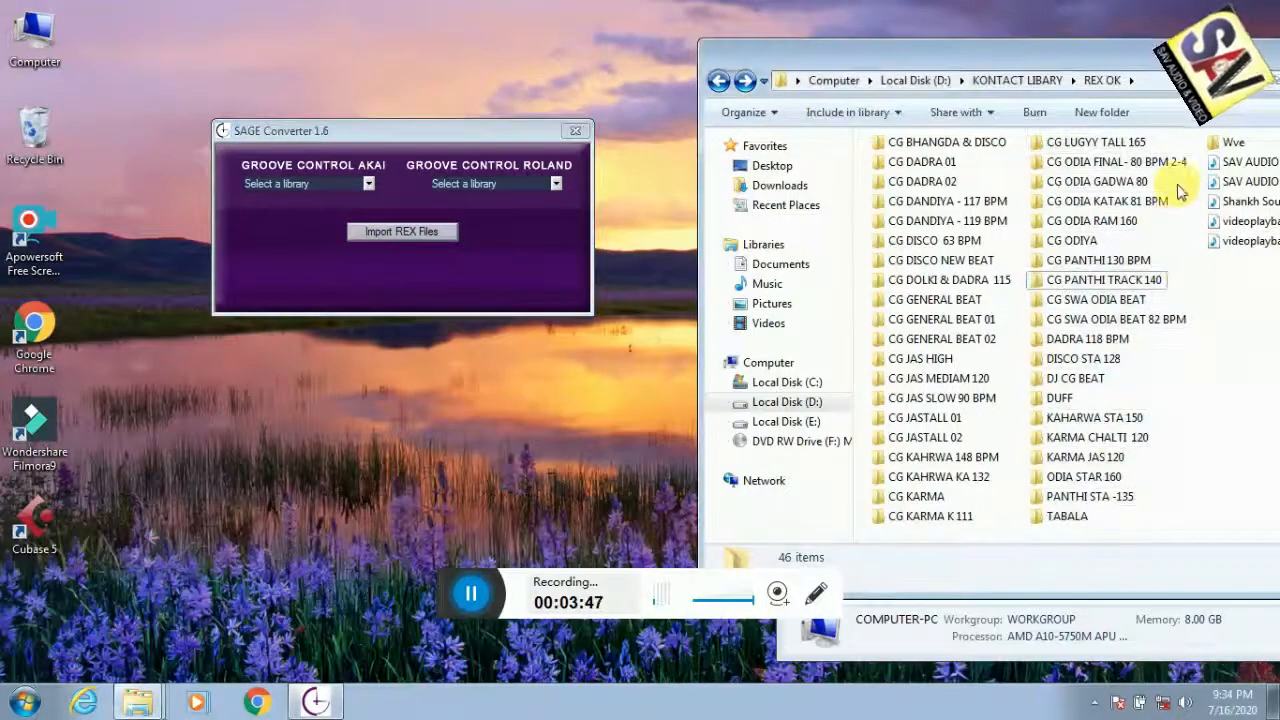
Convert the eight folders from CG LUGYY TALL 165 through CG PANTHI TRACK 140 in SAGE Converter
left_click_drag(1178, 140, 1090, 262)
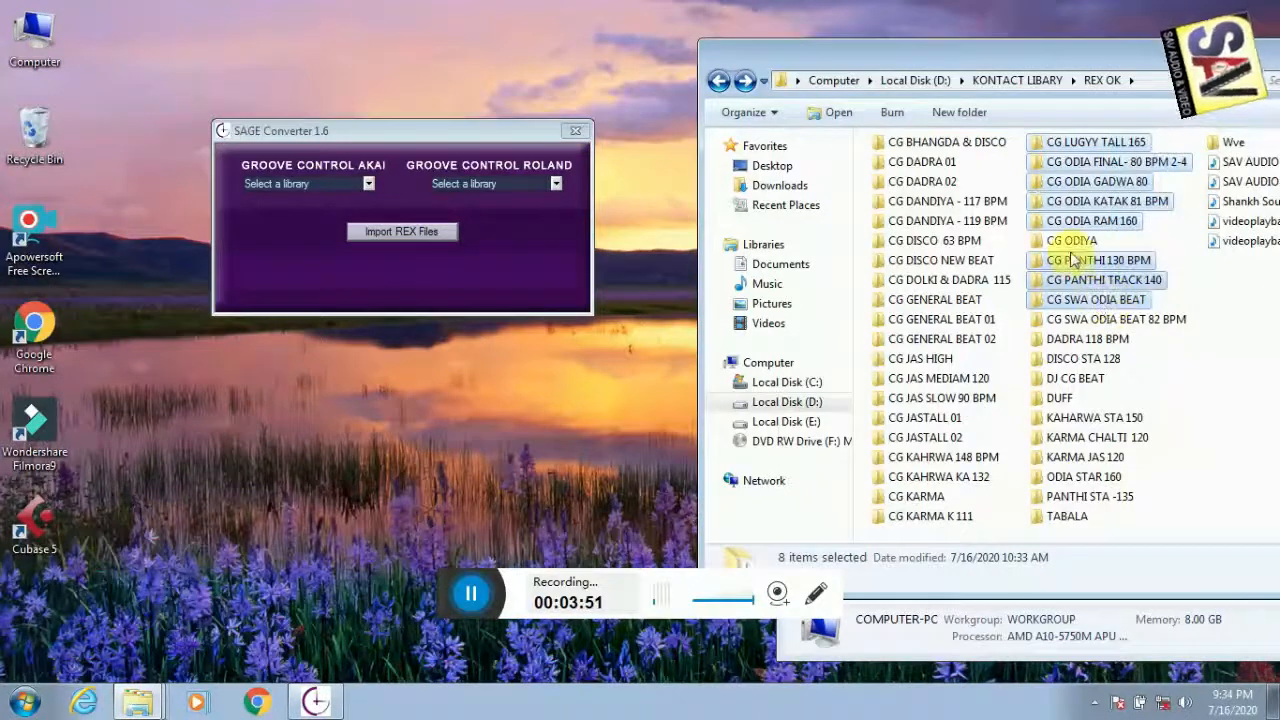
left_click(1157, 202)
left_click_drag(1168, 134, 1088, 284)
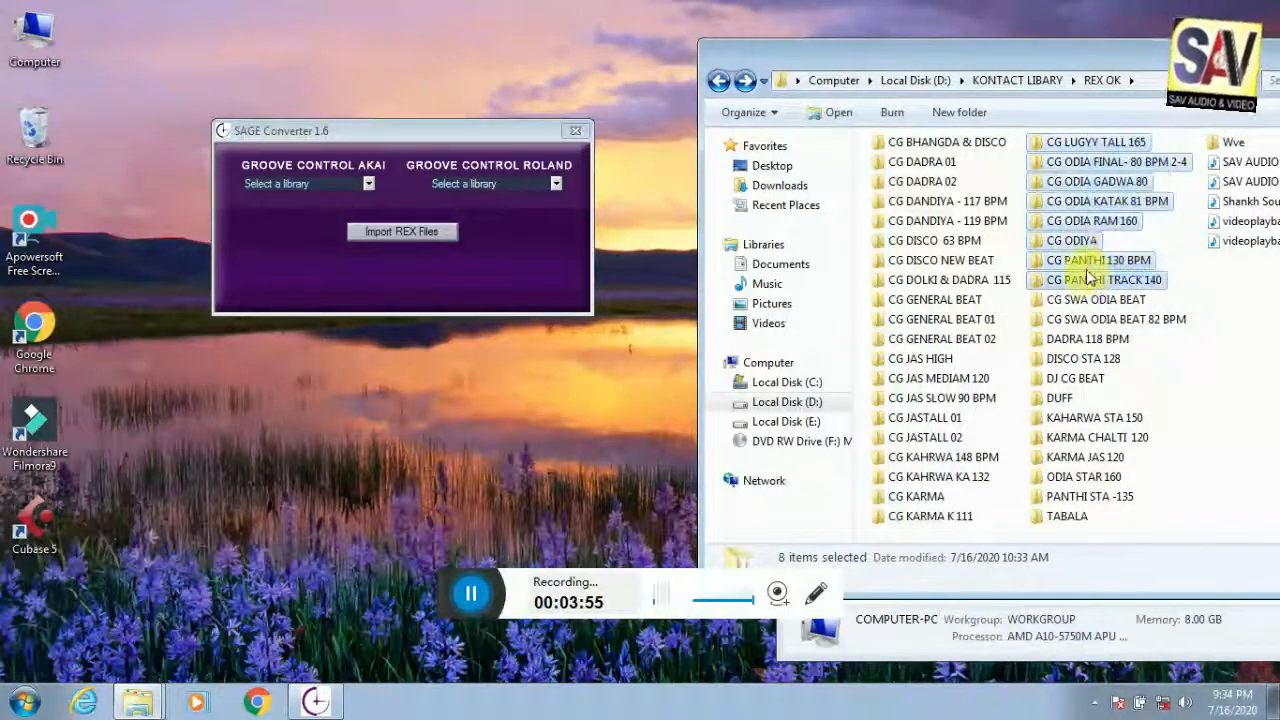
left_click_drag(467, 261, 470, 264)
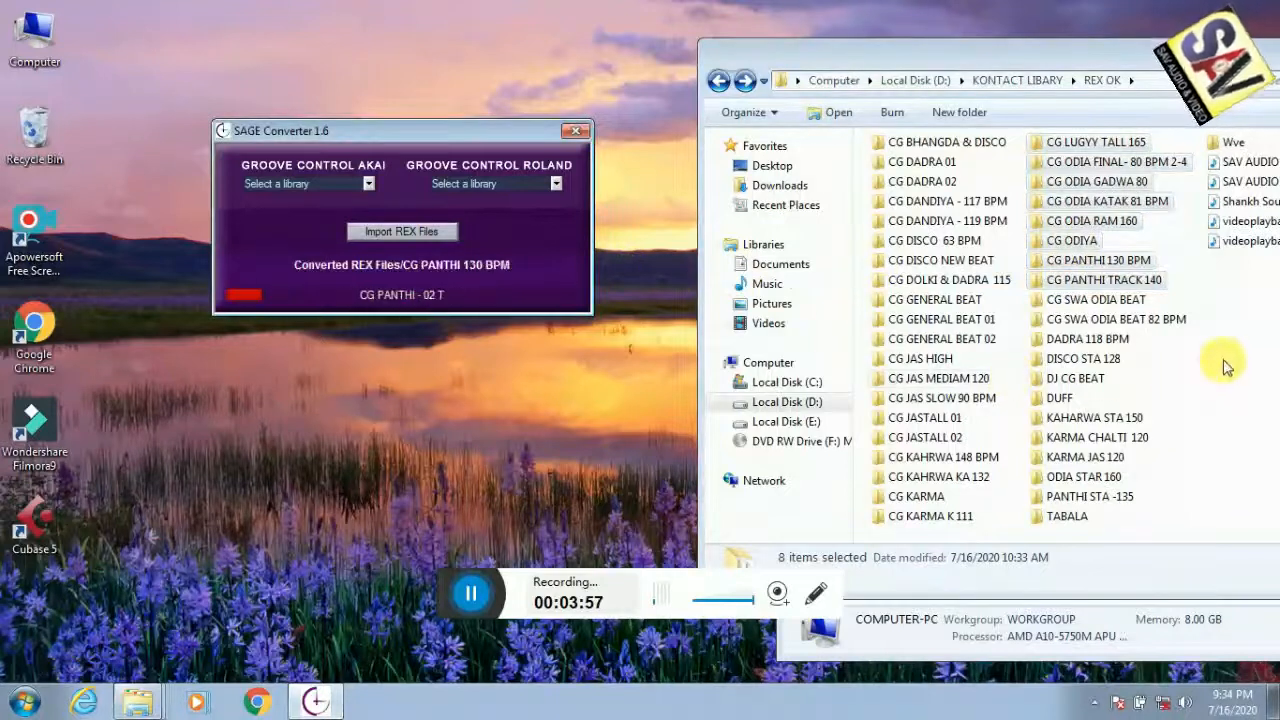
Try to convert CG SWA ODIA BEAT together with the folders from DADRA 118 BPM through TABALA, and cancel the converter's report
left_click(1198, 302)
left_click(1128, 305)
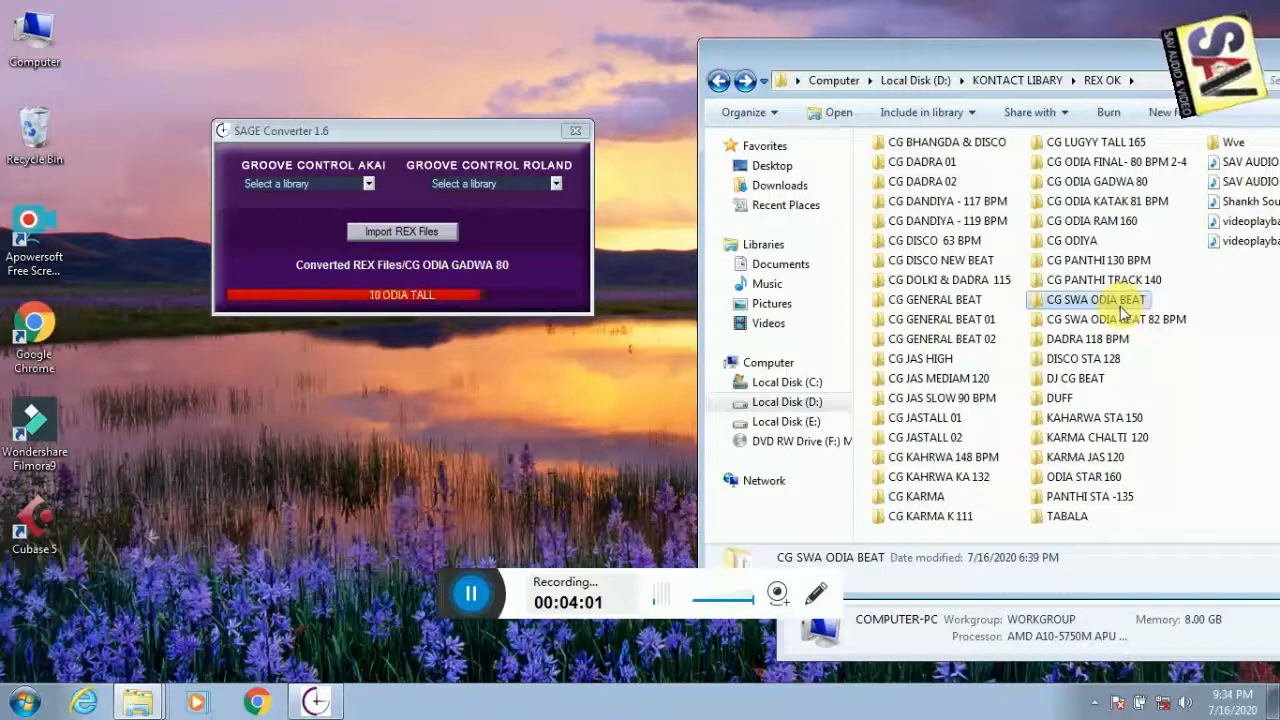
left_click_drag(1158, 333, 1082, 513)
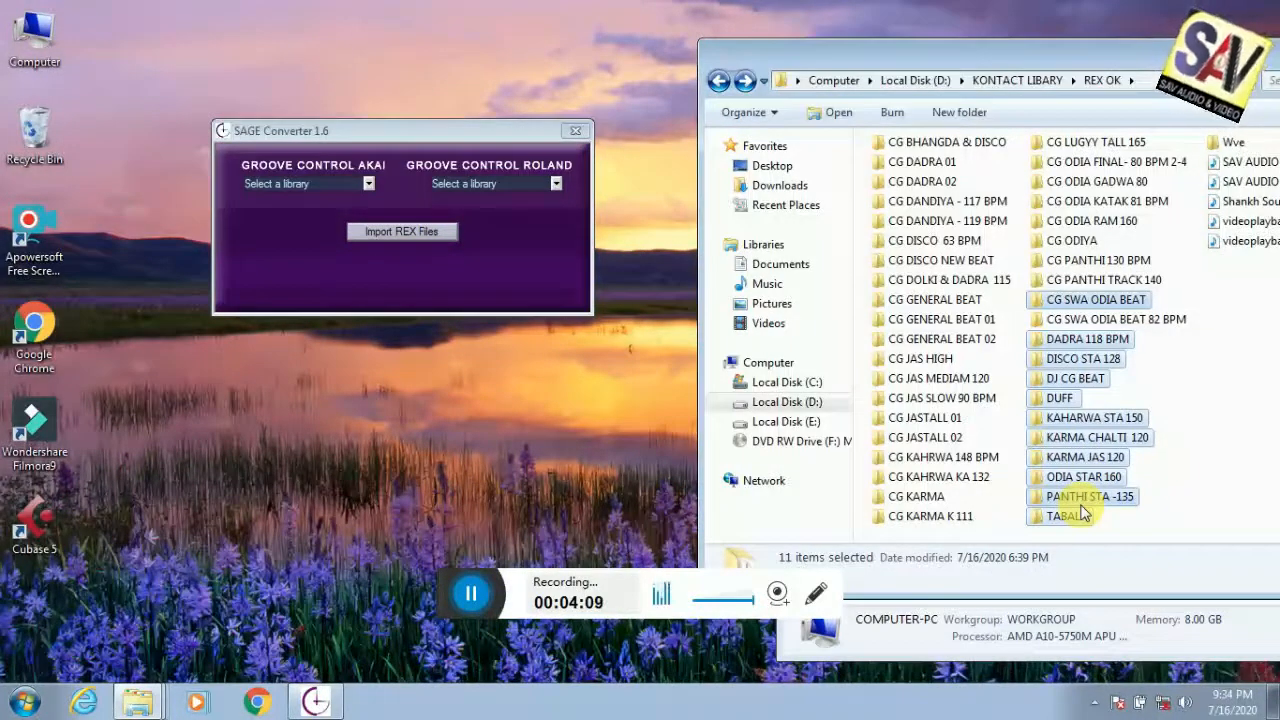
left_click_drag(1080, 362, 454, 267)
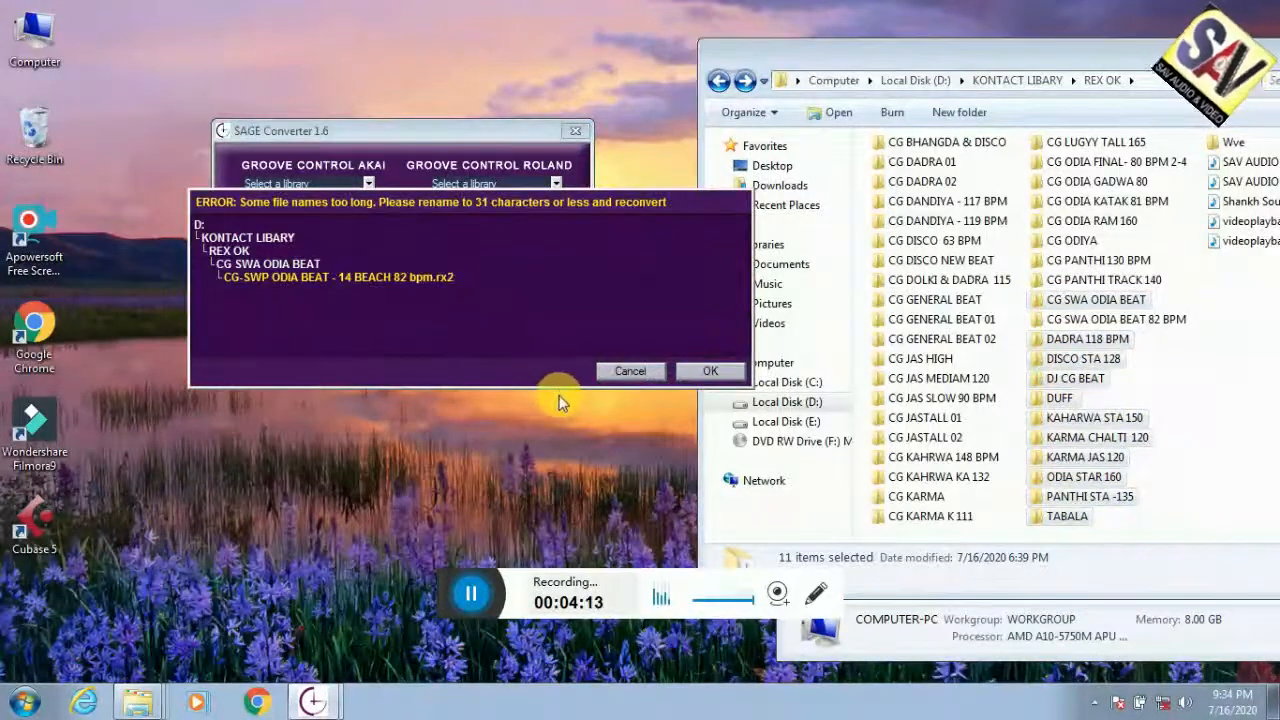
left_click(632, 372)
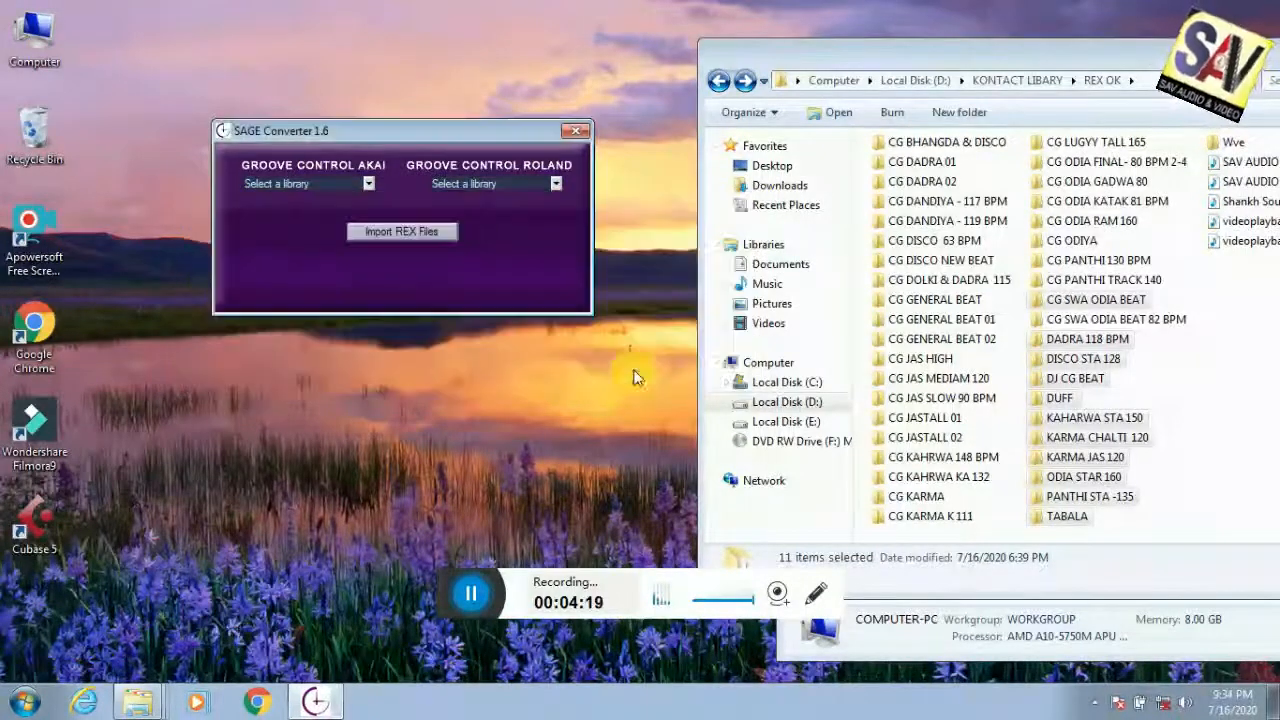
Convert the folders from CG SWA ODIA BEAT 82 BPM through TABALA in SAGE Converter, leaving out CG SWA ODIA BEAT
left_click(1212, 365)
left_click_drag(1226, 316, 1075, 527)
left_click_drag(1077, 358, 466, 288)
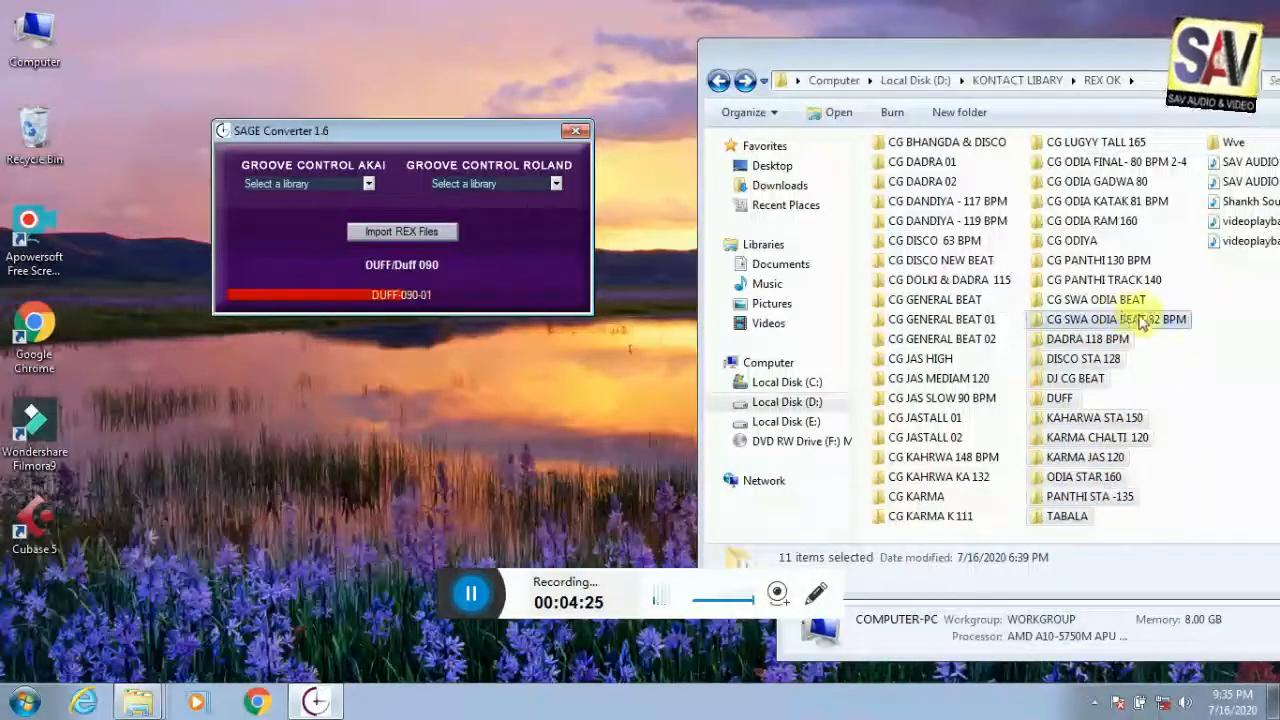
In the CG SWA ODIA BEAT folder, rename the 14 BEACH 82 bpm file to "CG-SWP ODIA BEAT - 14 rx2", accept the extension change and return to REX OK
double_click(1109, 298)
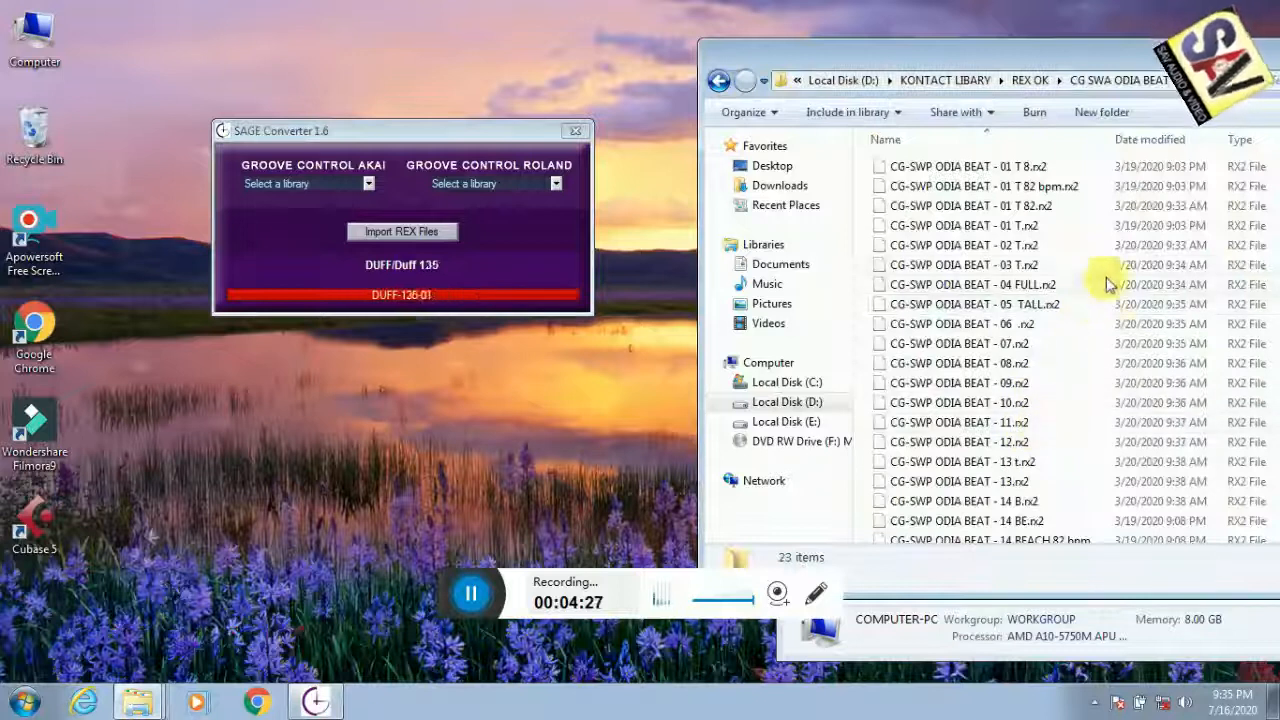
scroll(1080, 383, "down", 2)
left_click(1062, 480)
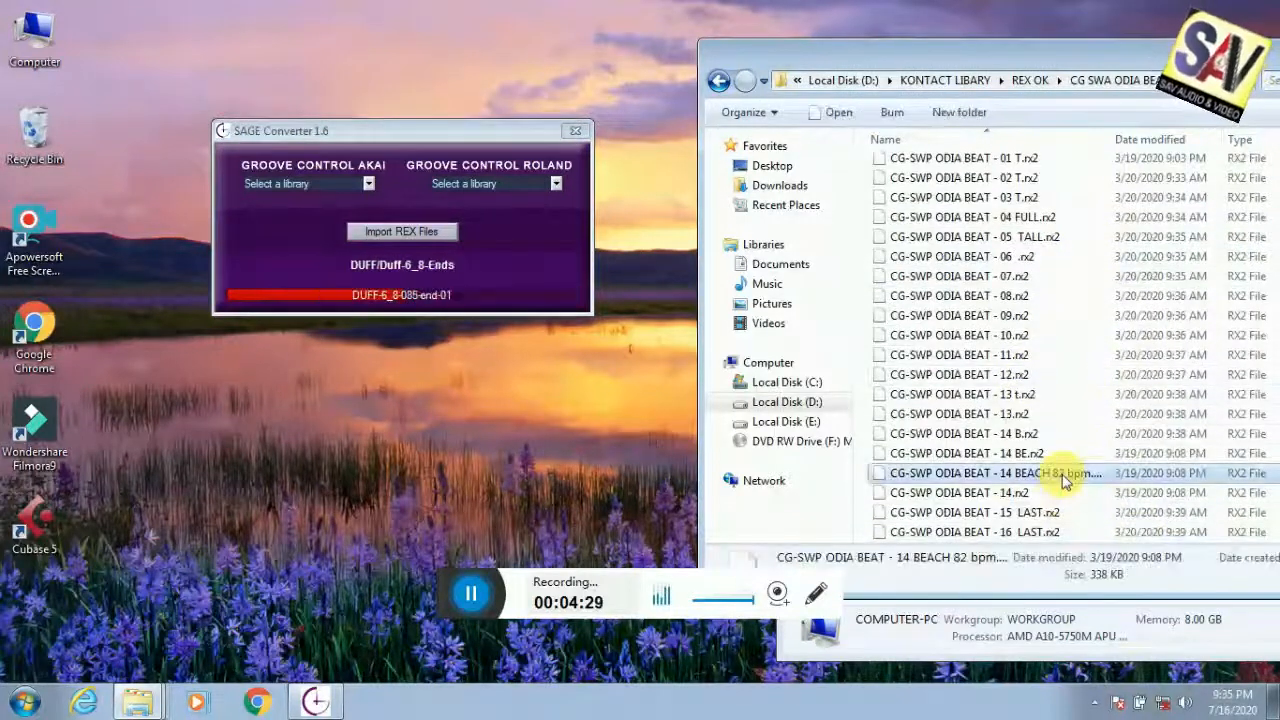
right_click(1062, 478)
left_click(975, 434)
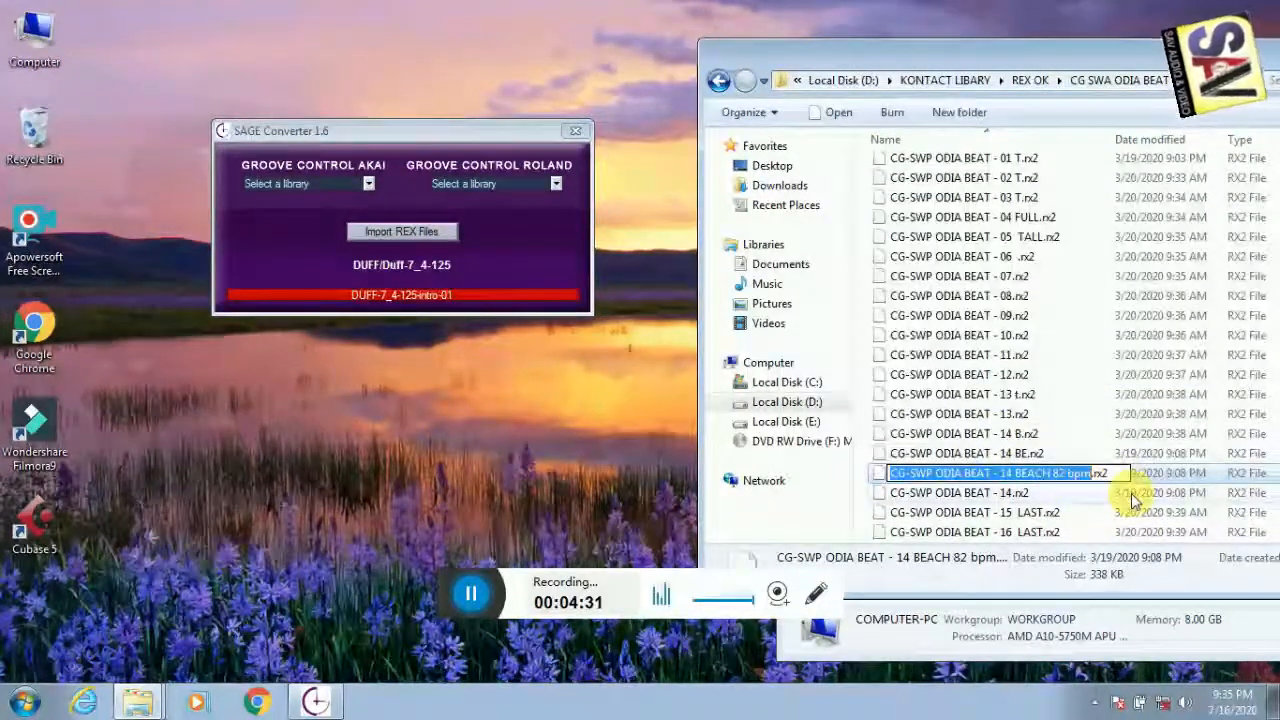
key("Right")
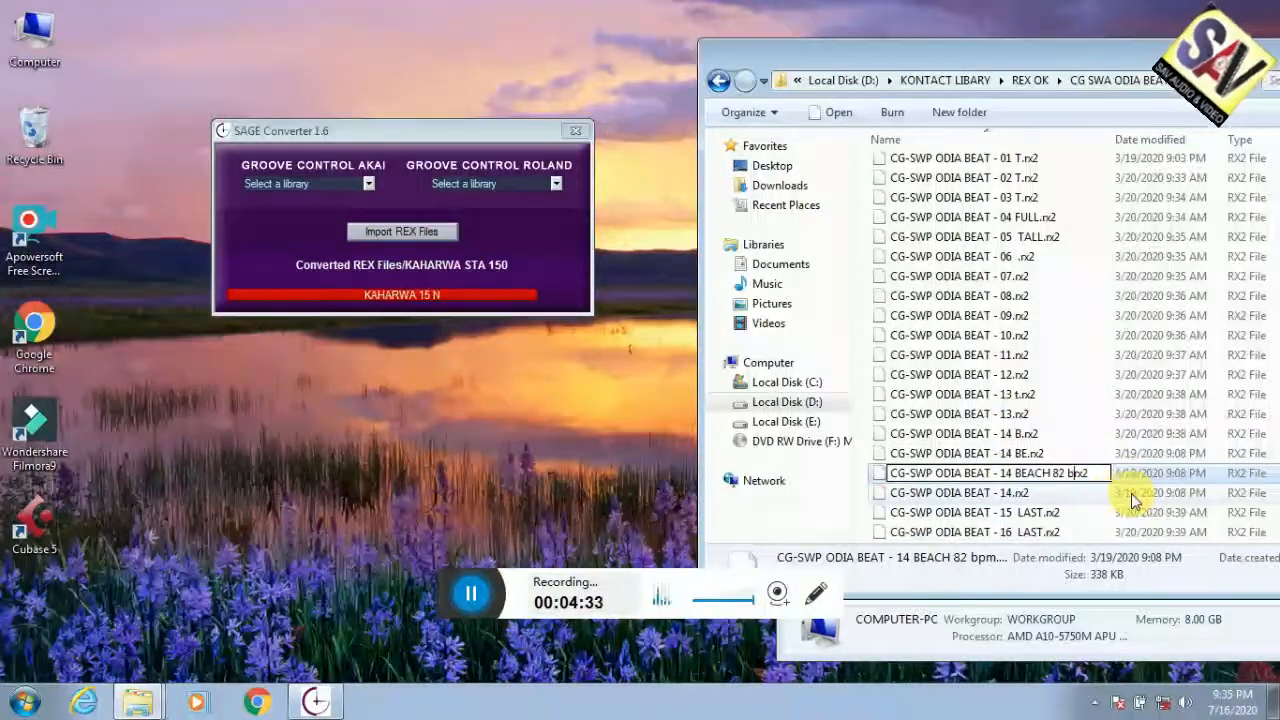
key("BackSpace")
key("BackSpace")
key("BackSpace")
key("BackSpace")
key("BackSpace")
key("BackSpace")
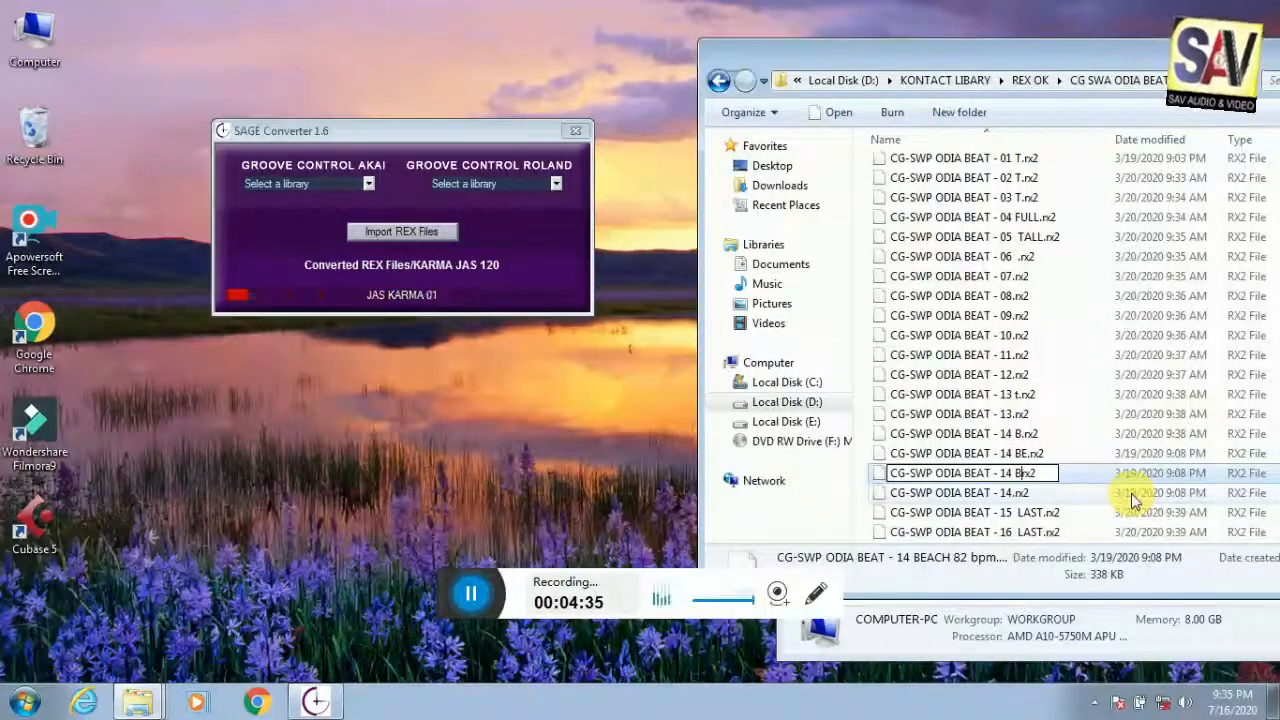
key("BackSpace")
key("BackSpace")
key("Return")
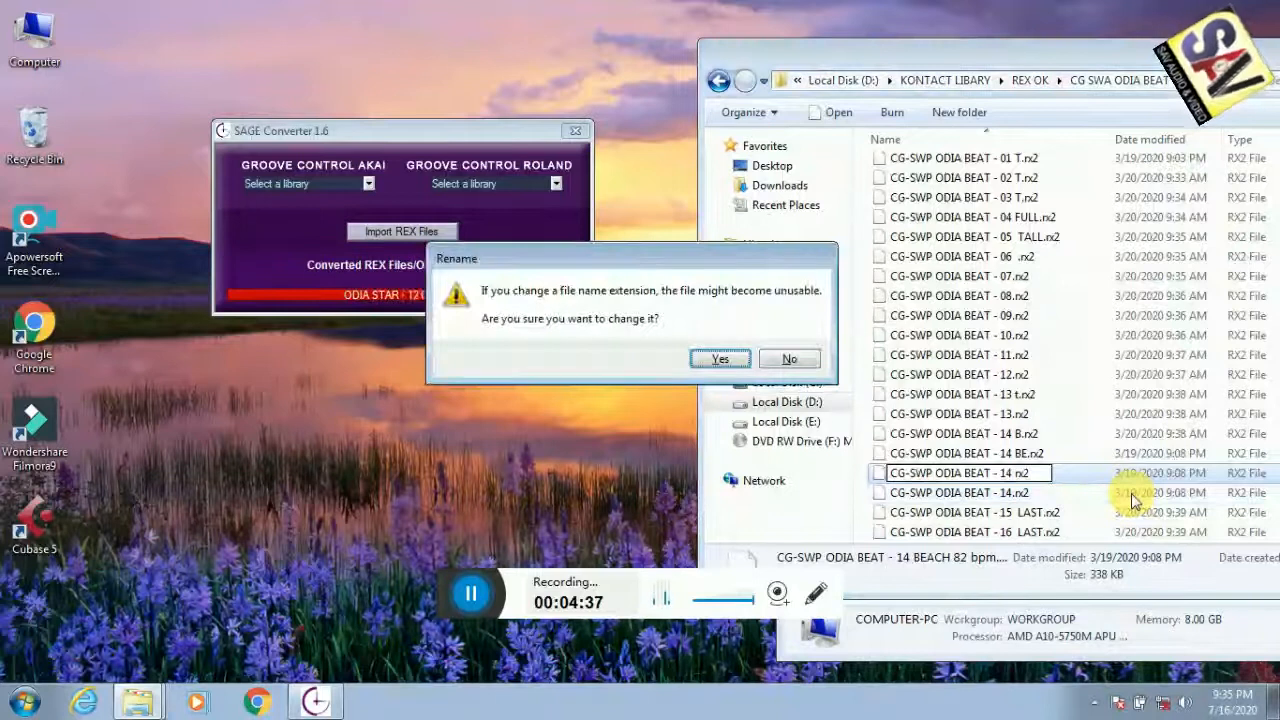
left_click(725, 360)
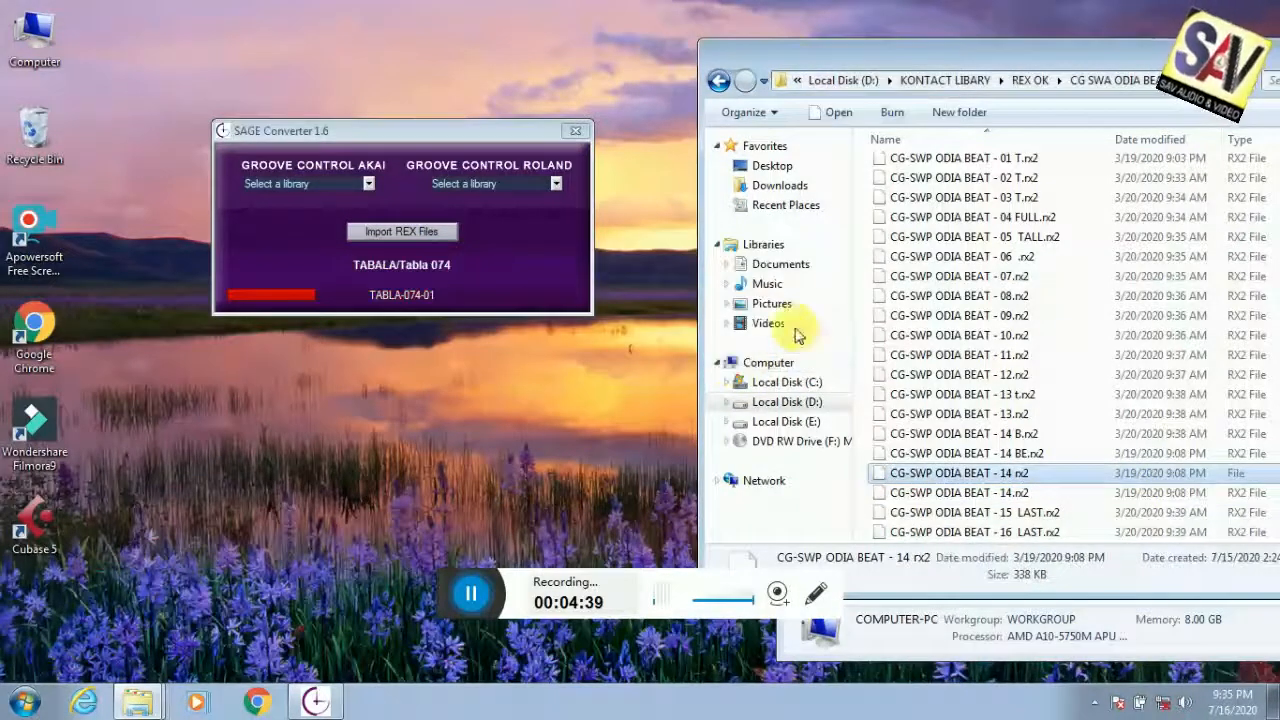
left_click(718, 81)
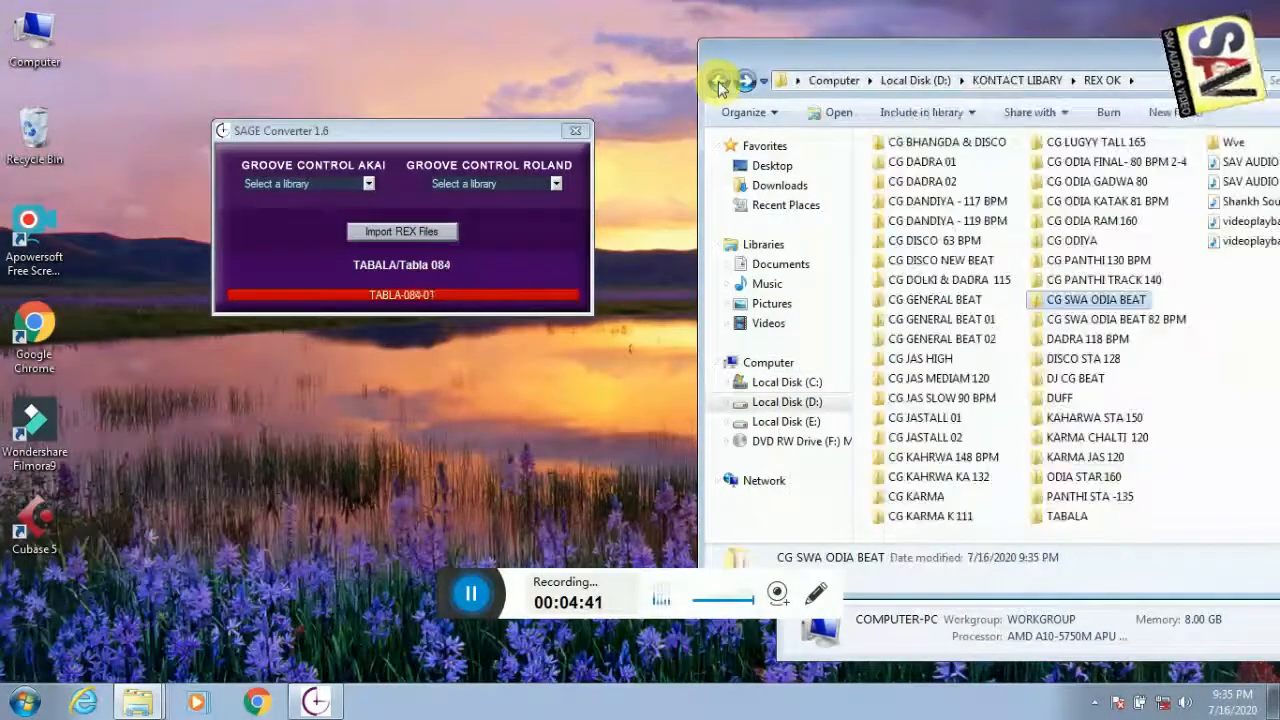
Convert the CG SWA ODIA BEAT folder on its own in SAGE Converter
left_click(1222, 298)
left_click(1113, 302)
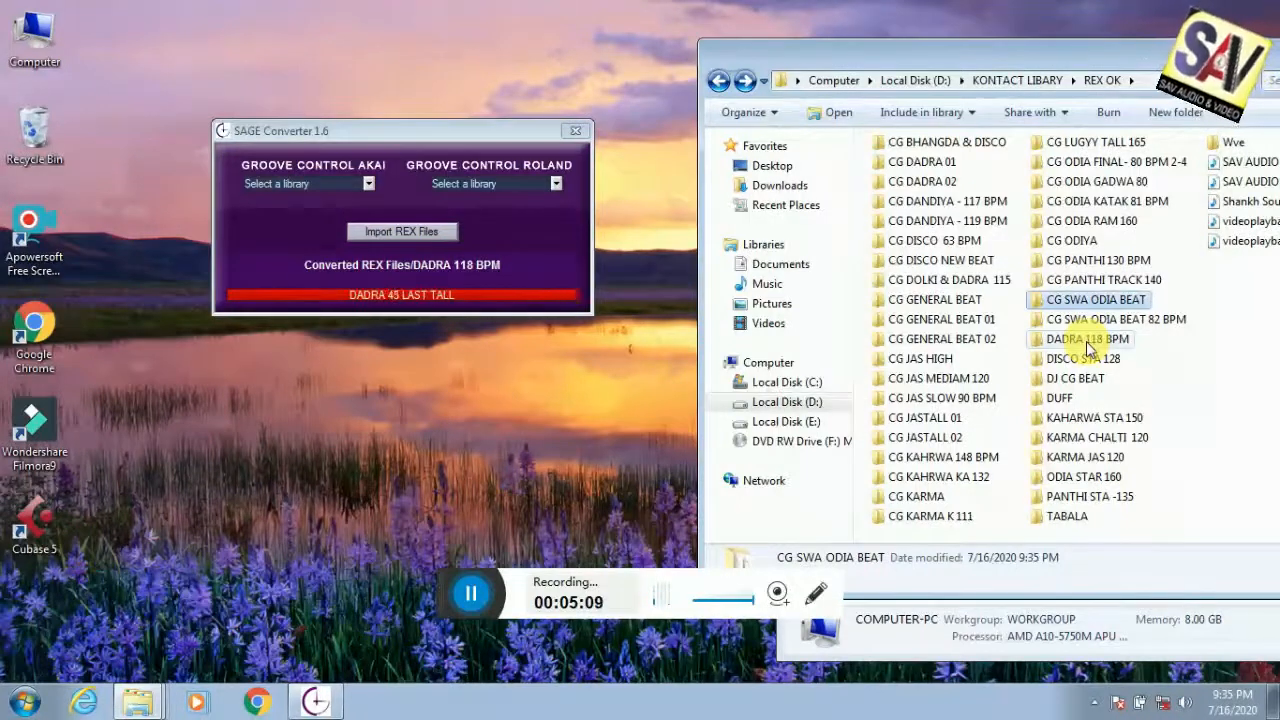
left_click_drag(1117, 305, 431, 265)
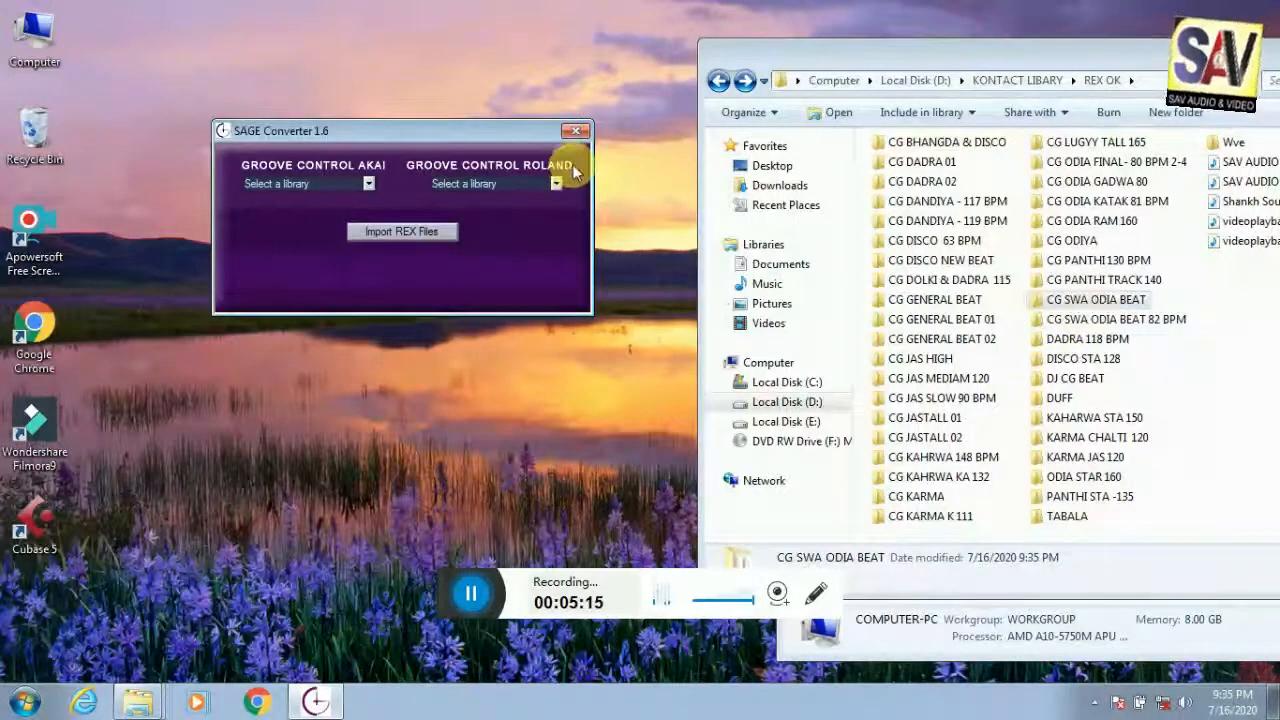
Close SAGE Converter and clear both folder windows off the desktop
left_click(575, 131)
left_click_drag(1057, 71, 628, 209)
left_click(1047, 194)
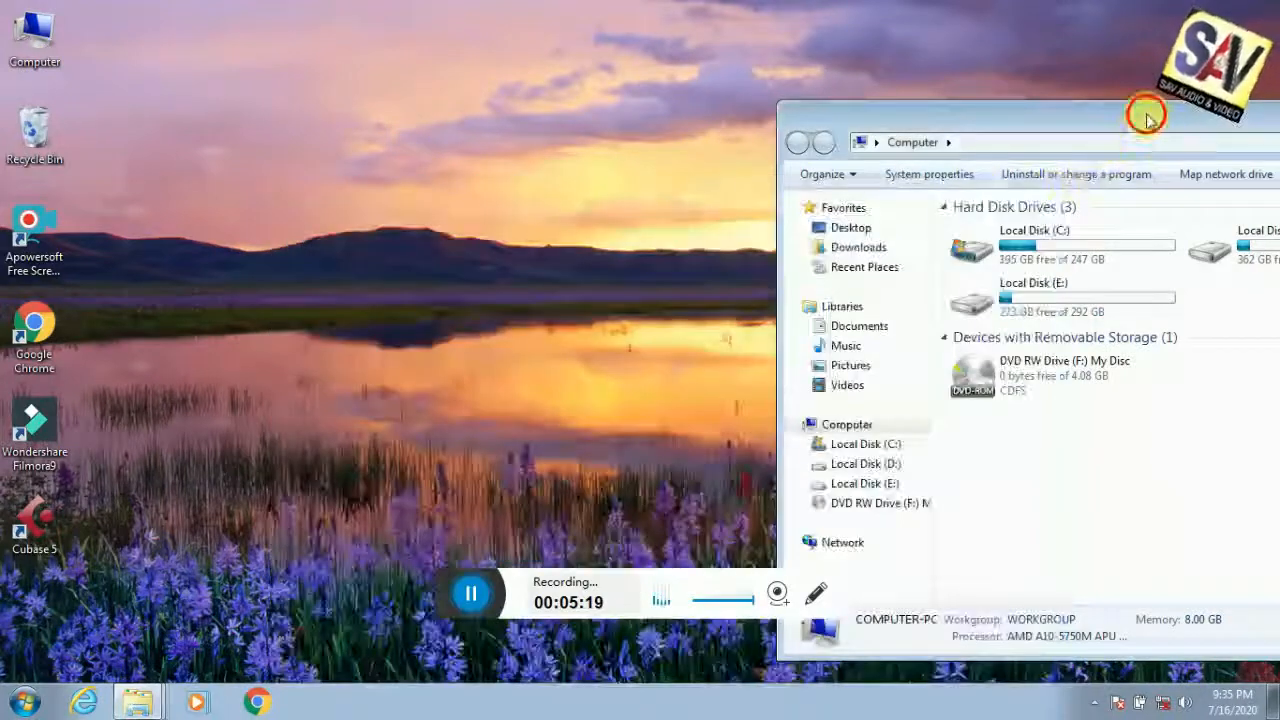
left_click(1097, 152)
Refresh the desktop and launch Cubase 5
right_click(210, 290)
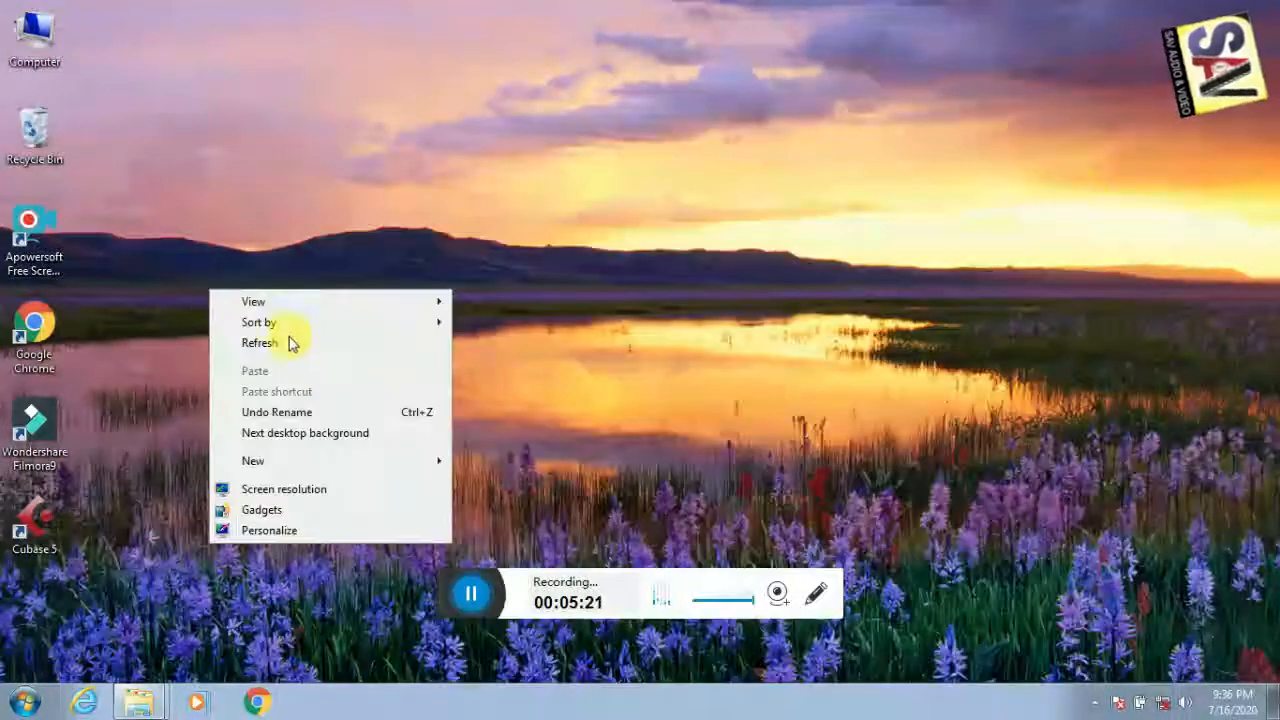
left_click(315, 341)
right_click(244, 346)
left_click(312, 402)
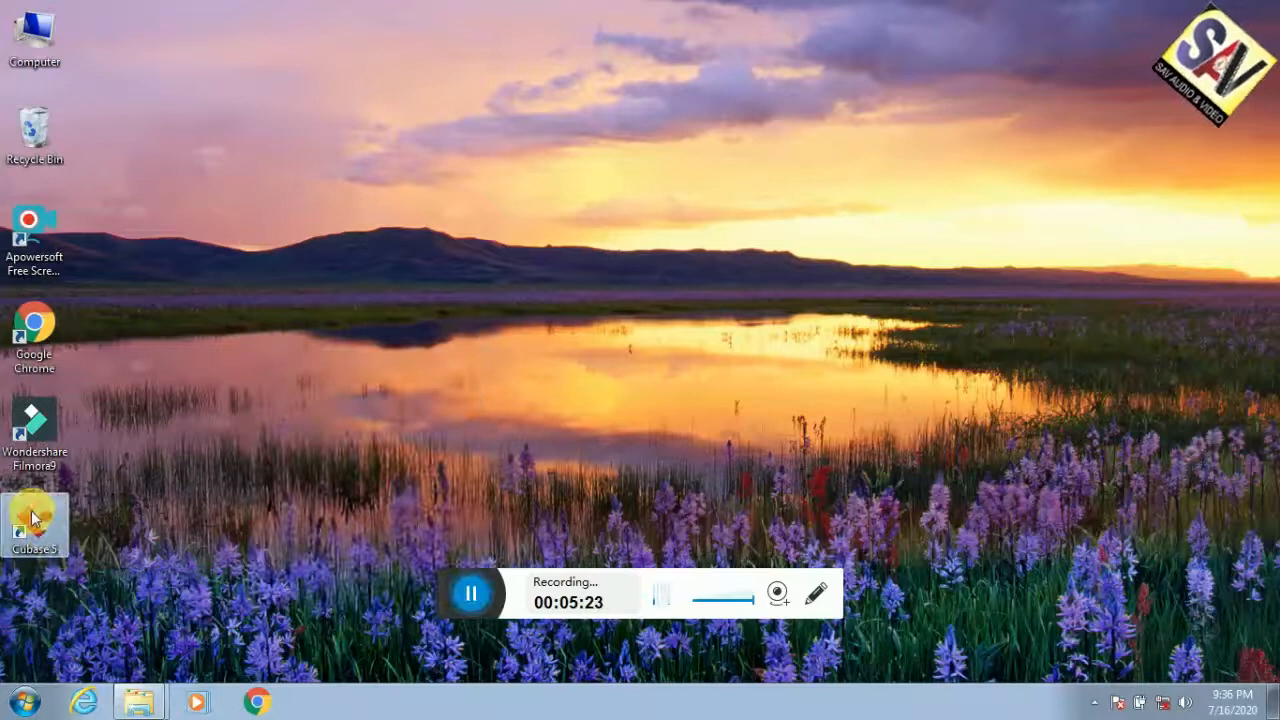
double_click(35, 520)
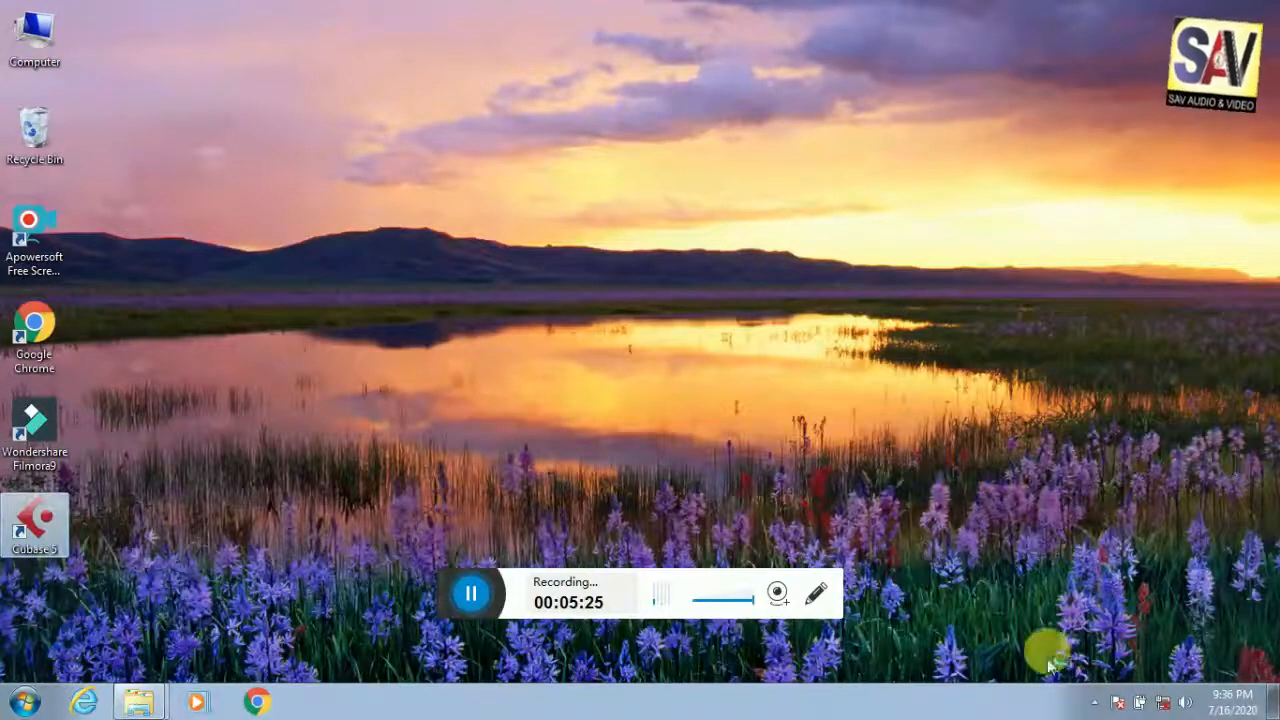
right_click(1006, 630)
left_click(1095, 421)
right_click(1012, 307)
left_click(1068, 361)
right_click(969, 325)
left_click(1021, 383)
right_click(982, 330)
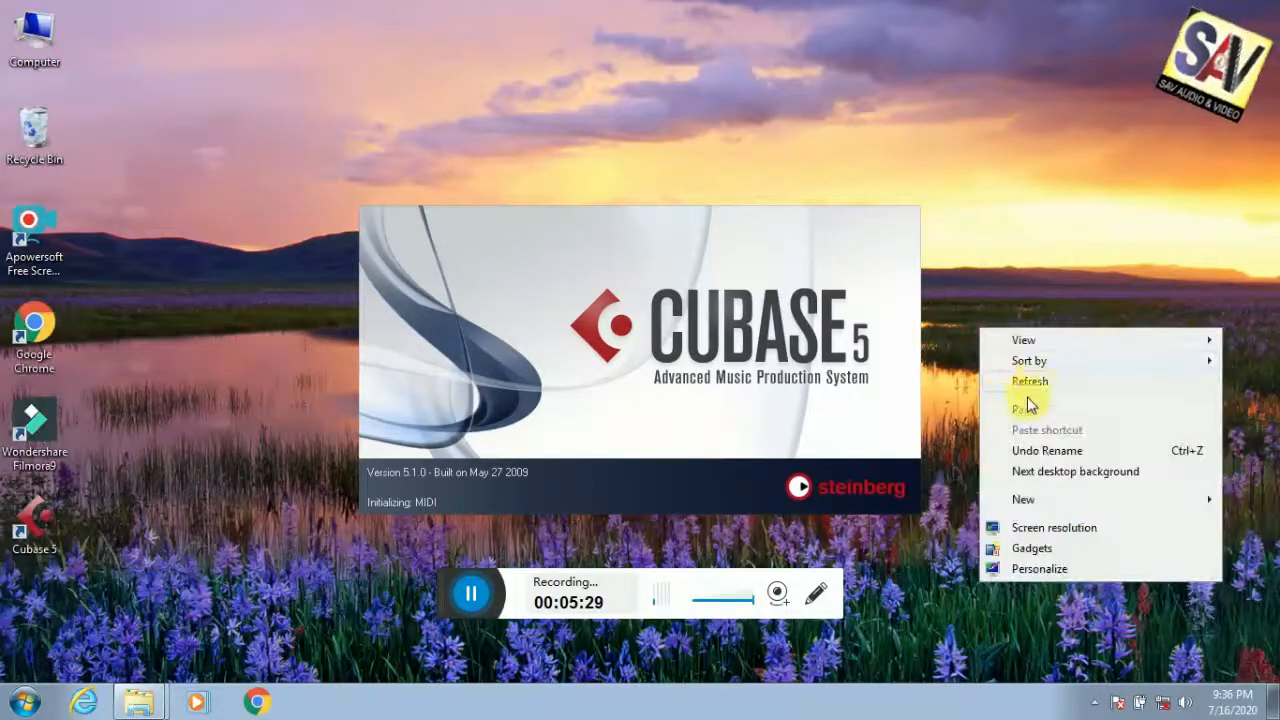
left_click(1040, 385)
right_click(980, 358)
left_click(1046, 415)
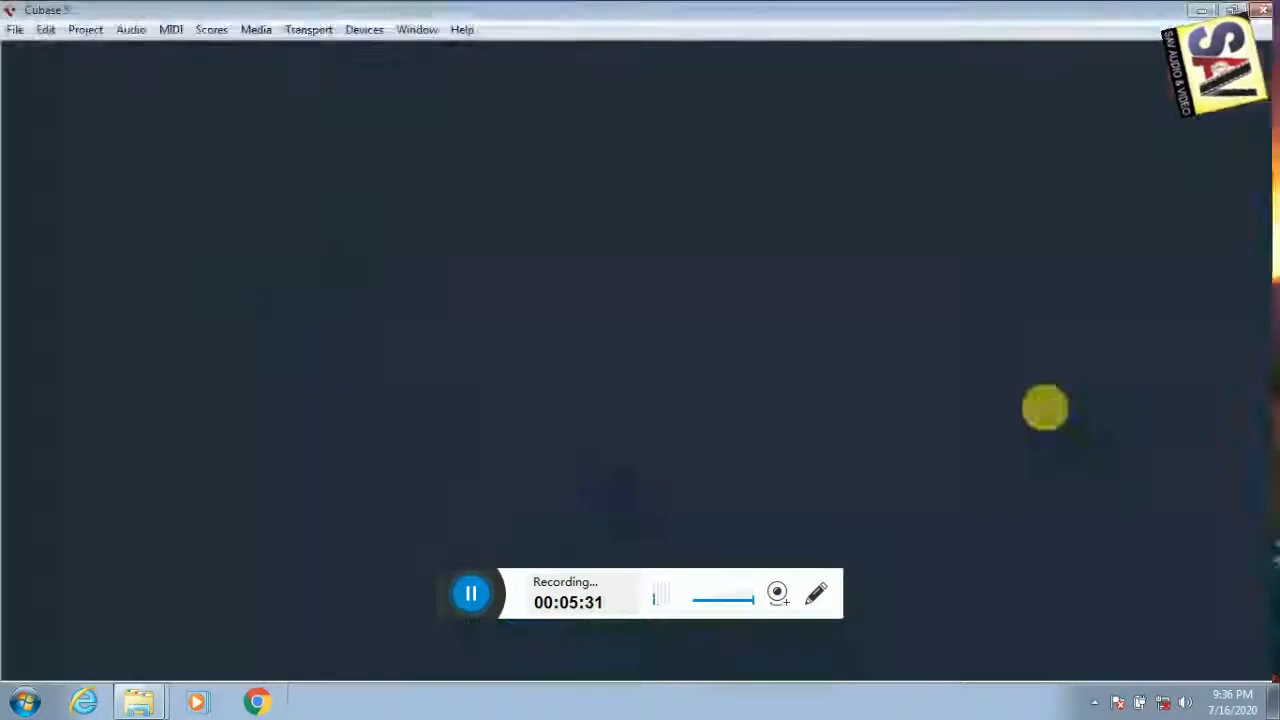
Create a new Cubase 5 project from the Empty template
left_click(800, 370)
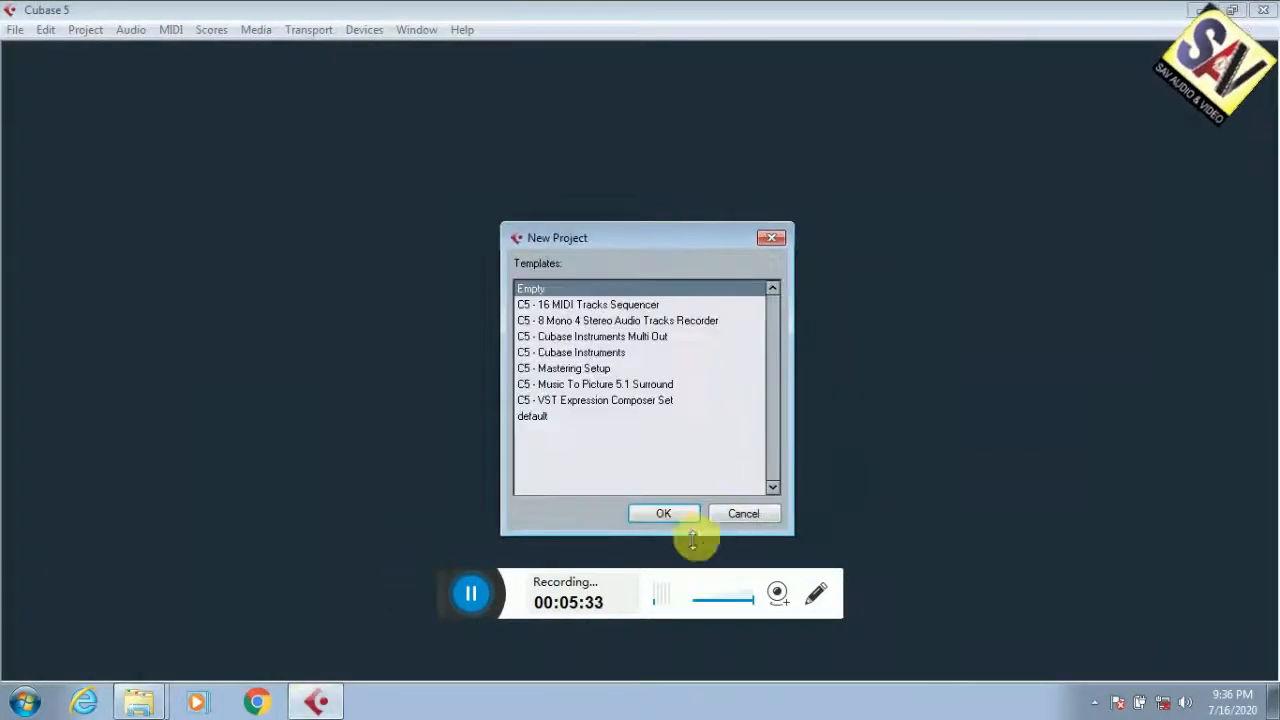
left_click(664, 514)
left_click(683, 466)
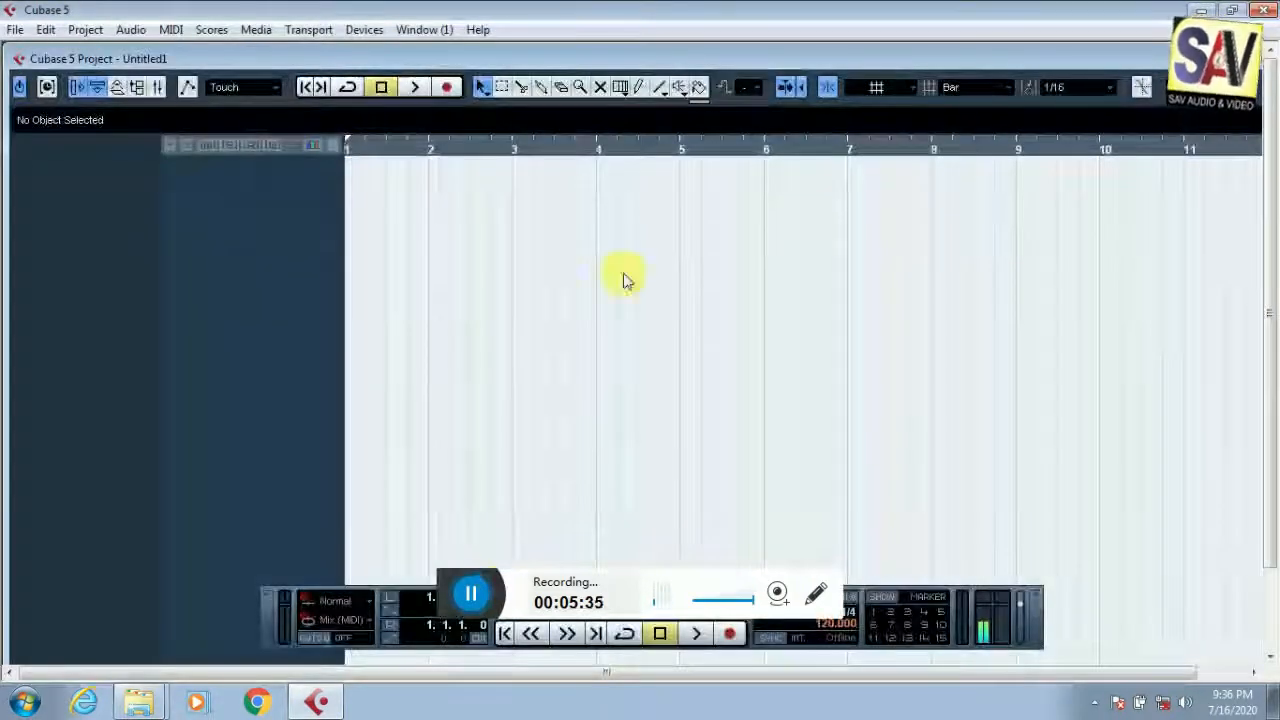
Add one instrument track that uses StylusRMX as its VST instrument
right_click(231, 228)
left_click(334, 262)
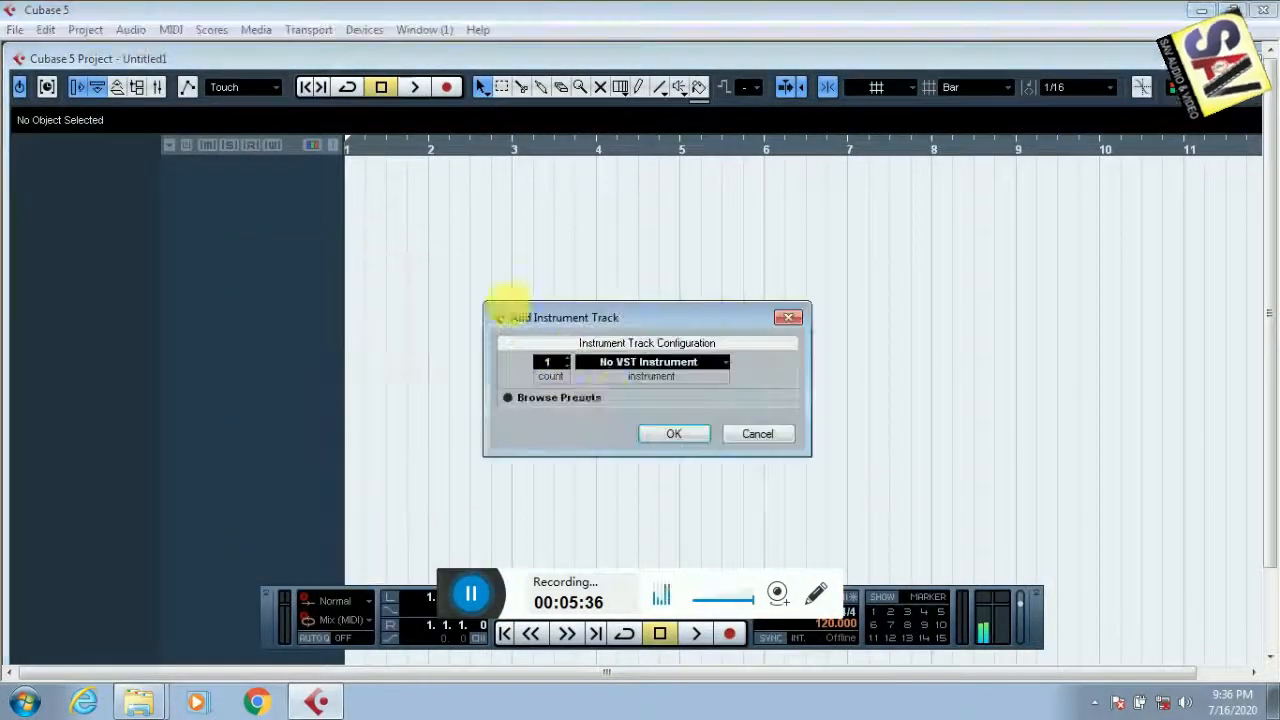
left_click(657, 362)
left_click(634, 447)
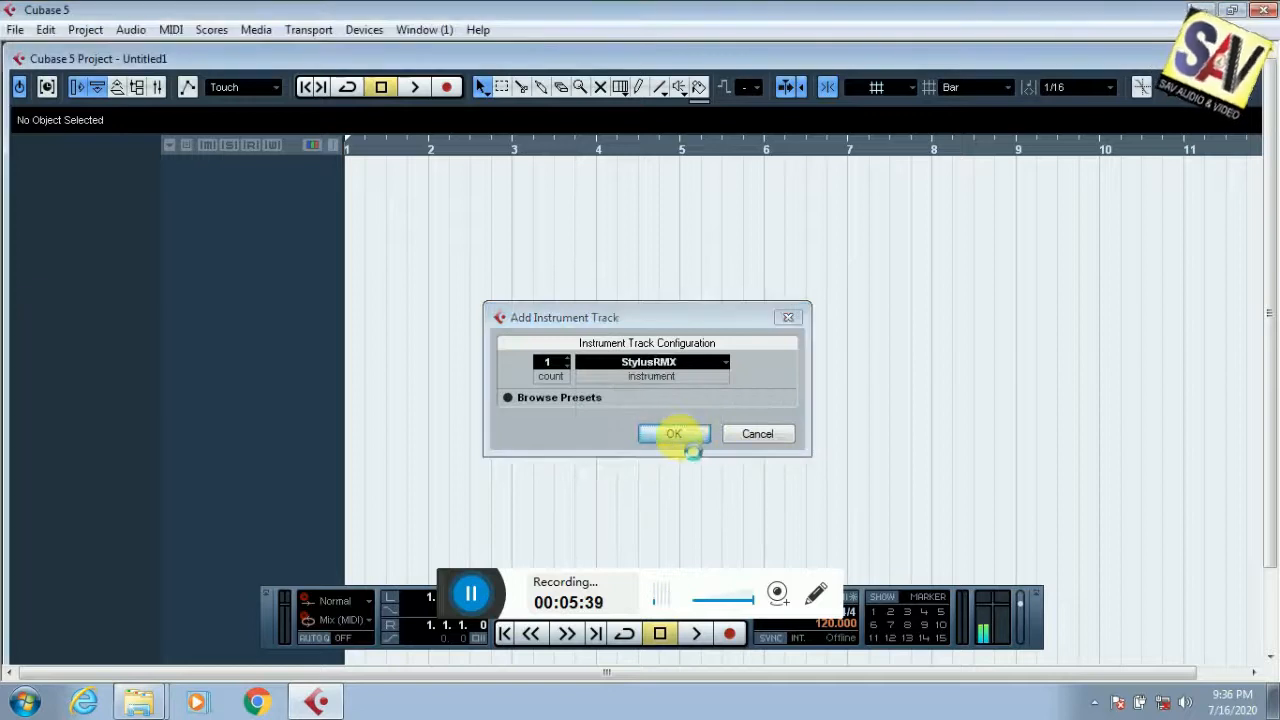
left_click(683, 433)
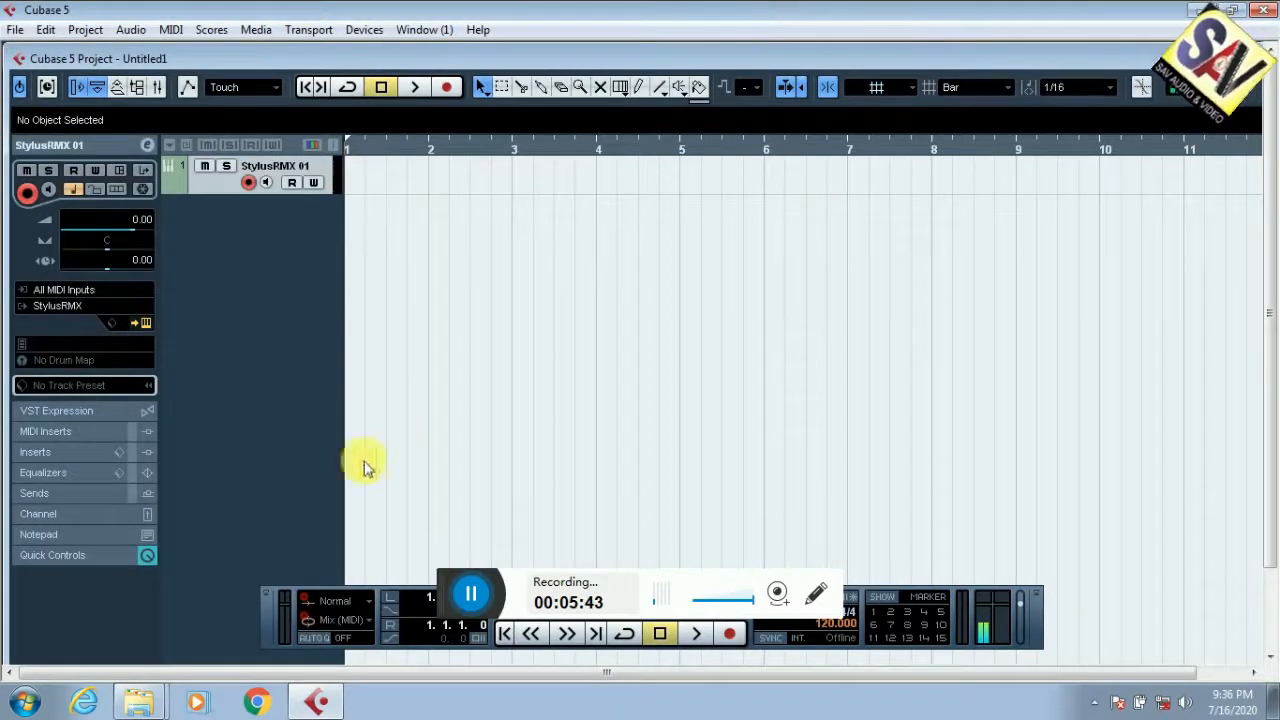
Open the REX OK folder inside KONTACT LIBARY on drive D and move its window clear of the Cubase project
left_click(135, 700)
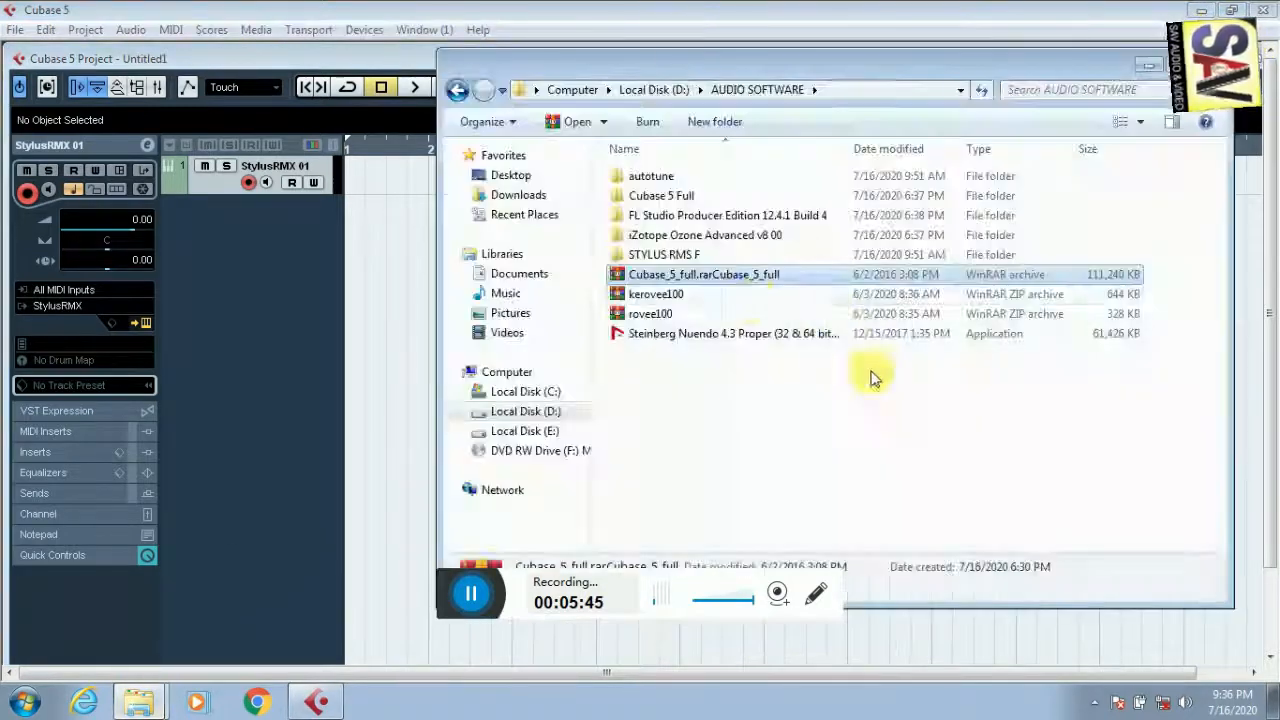
left_click(457, 89)
double_click(688, 216)
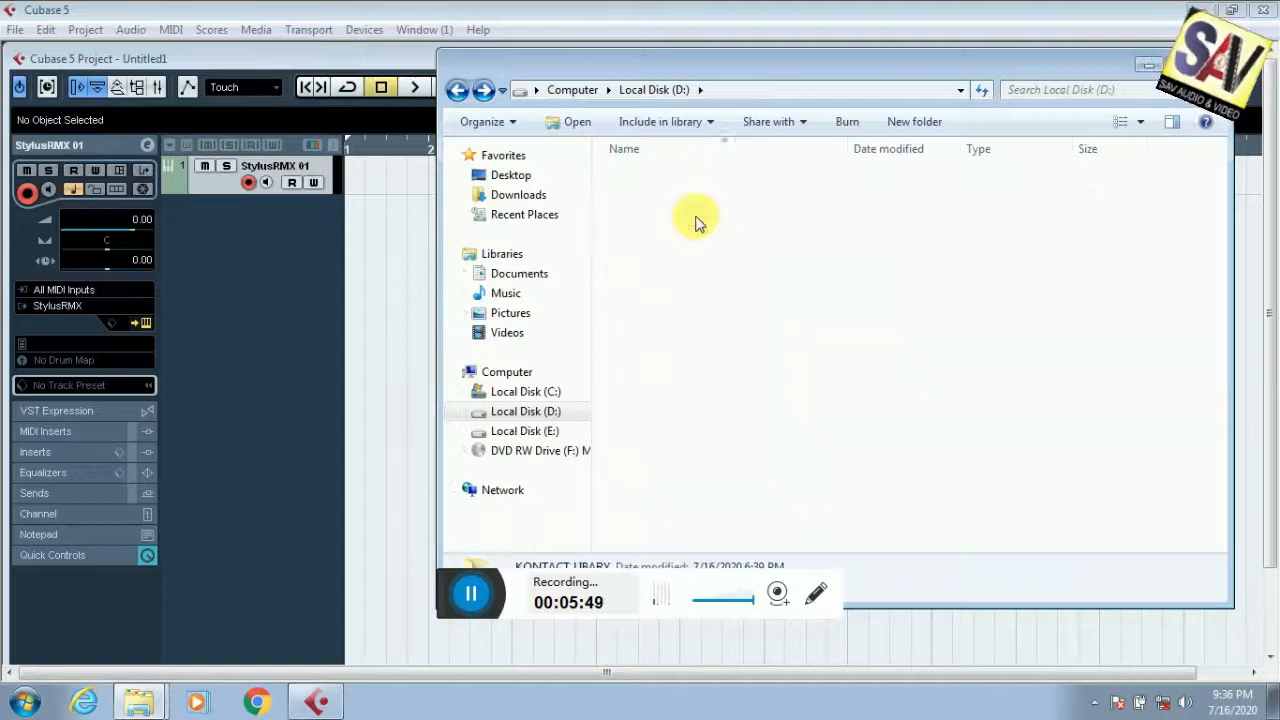
left_click(659, 393)
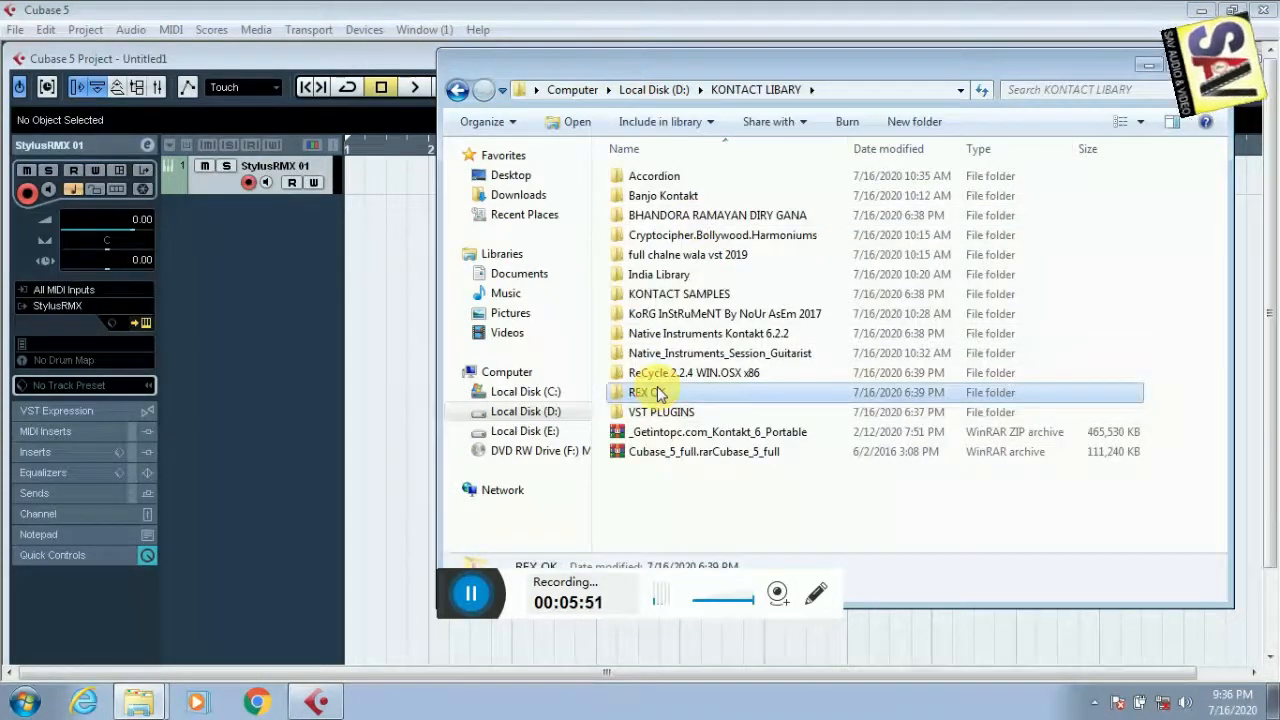
double_click(659, 393)
left_click_drag(809, 69, 957, 205)
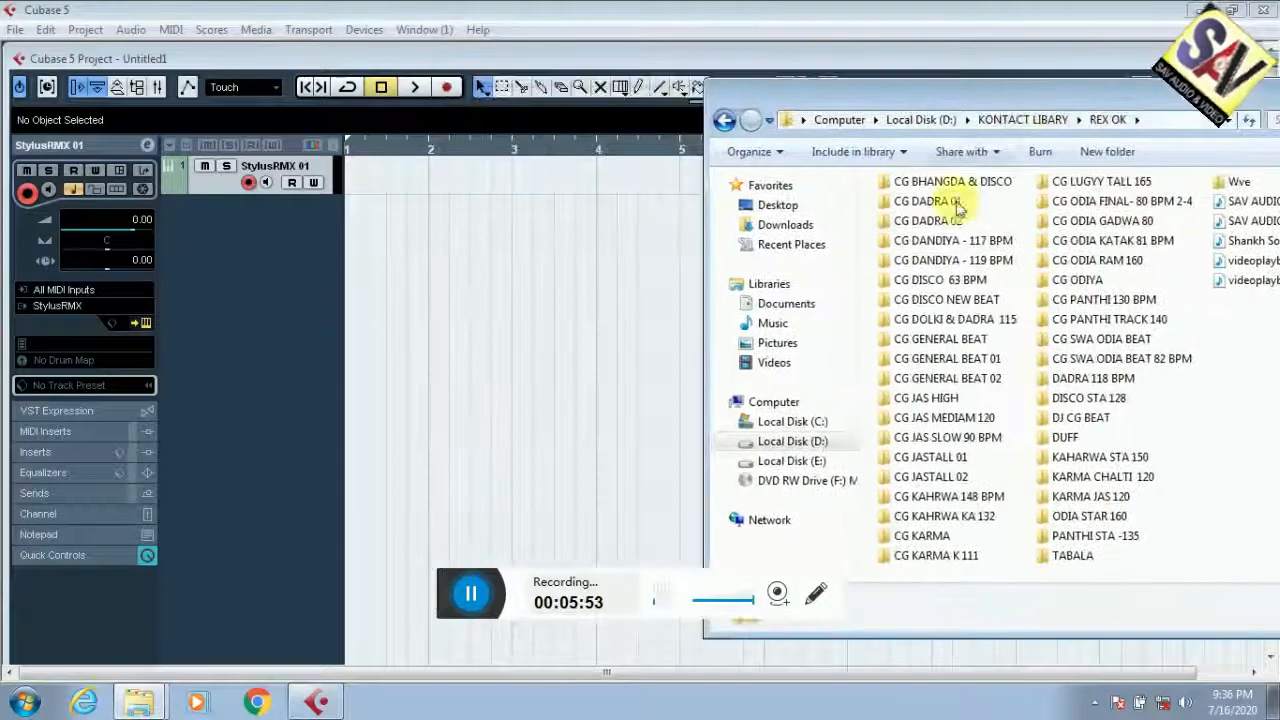
left_click_drag(1019, 102, 1155, 135)
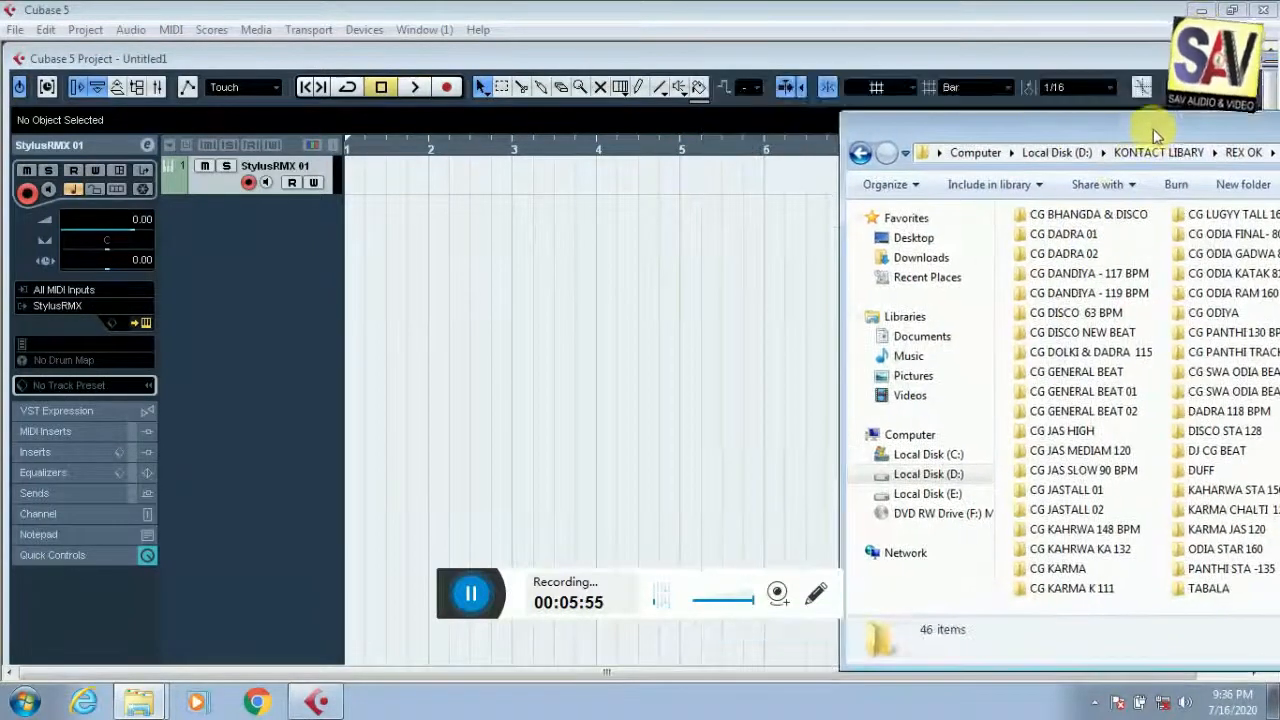
Open the StylusRMX instrument's sound browser and switch its directory to the Converted REX Files in User Libraries
left_click(145, 322)
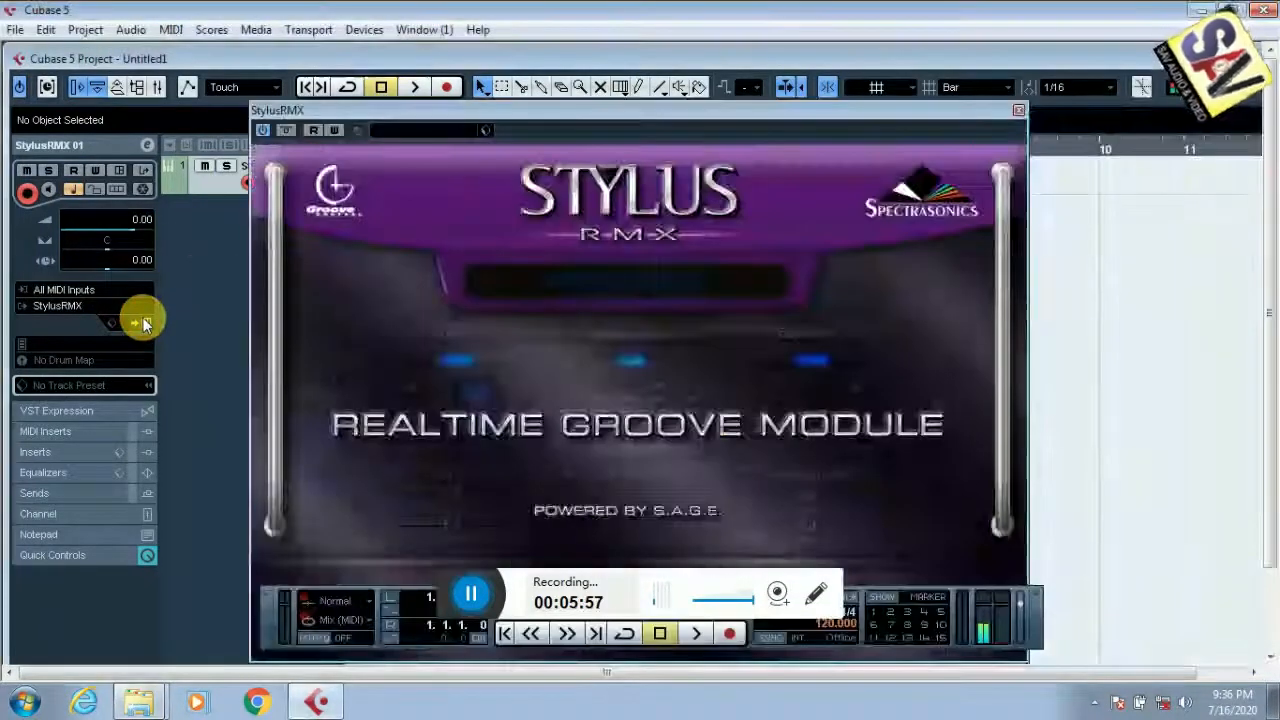
left_click(490, 288)
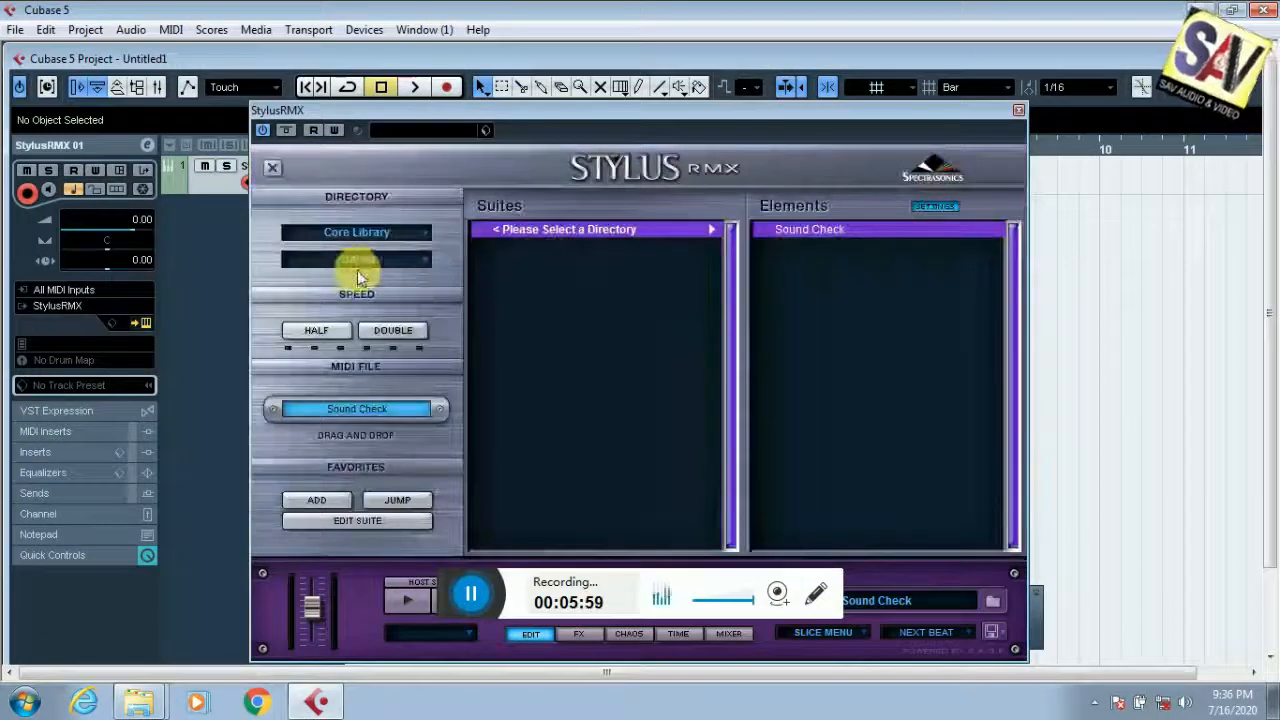
left_click(386, 258)
left_click(392, 233)
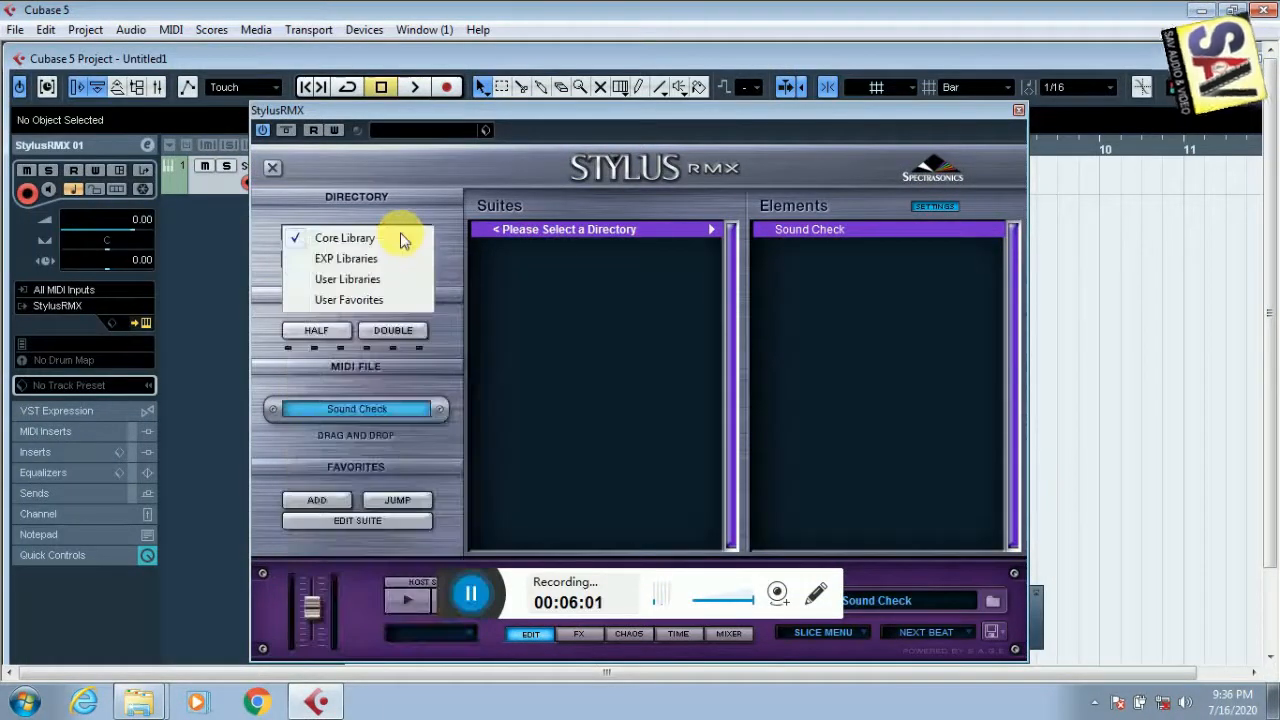
left_click(371, 284)
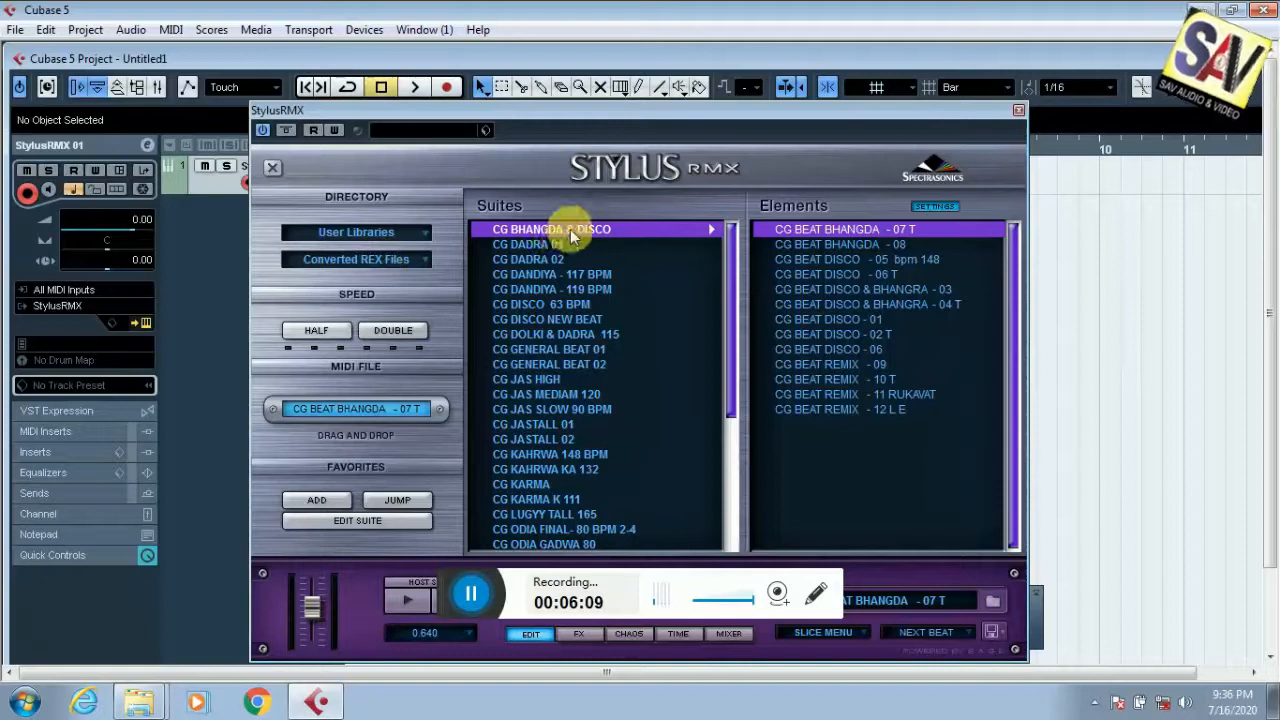
Audition loops of the CG BHANGDA & DISCO suite, from CG BEAT BHANGDA - 07 T through CG BEAT REMIX - 11 RUKAVAT
left_click(863, 230)
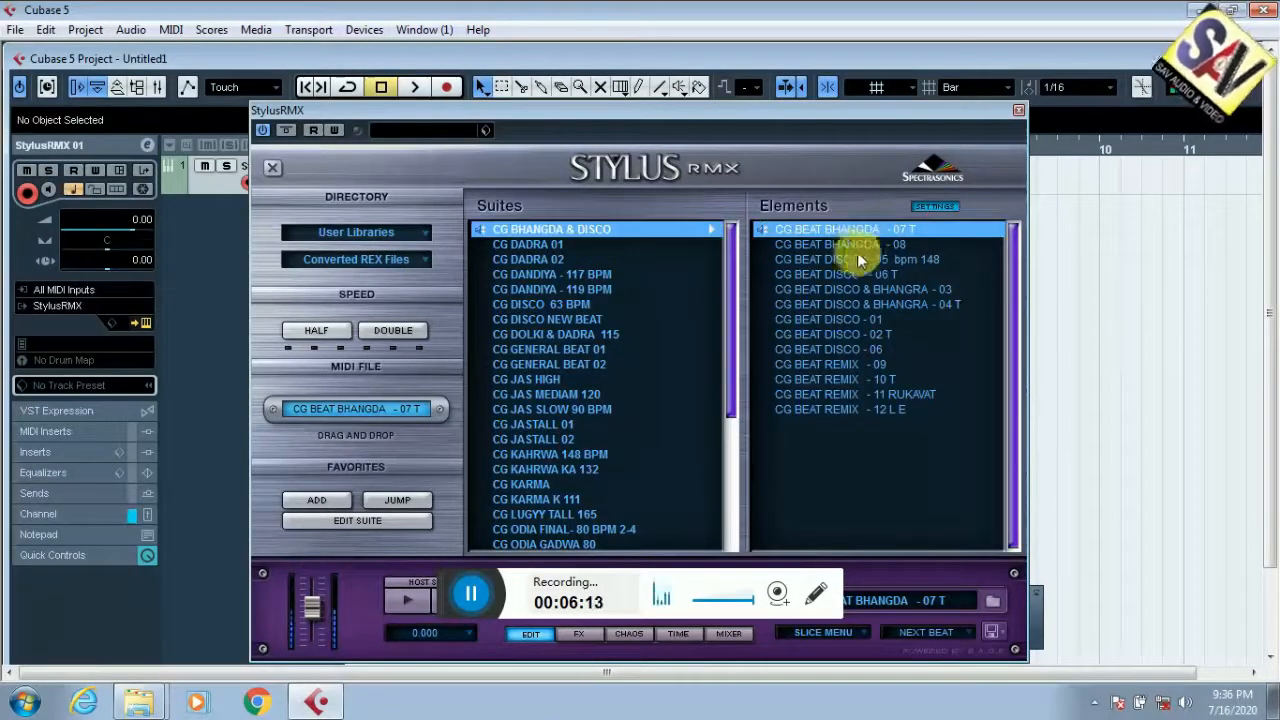
left_click(833, 244)
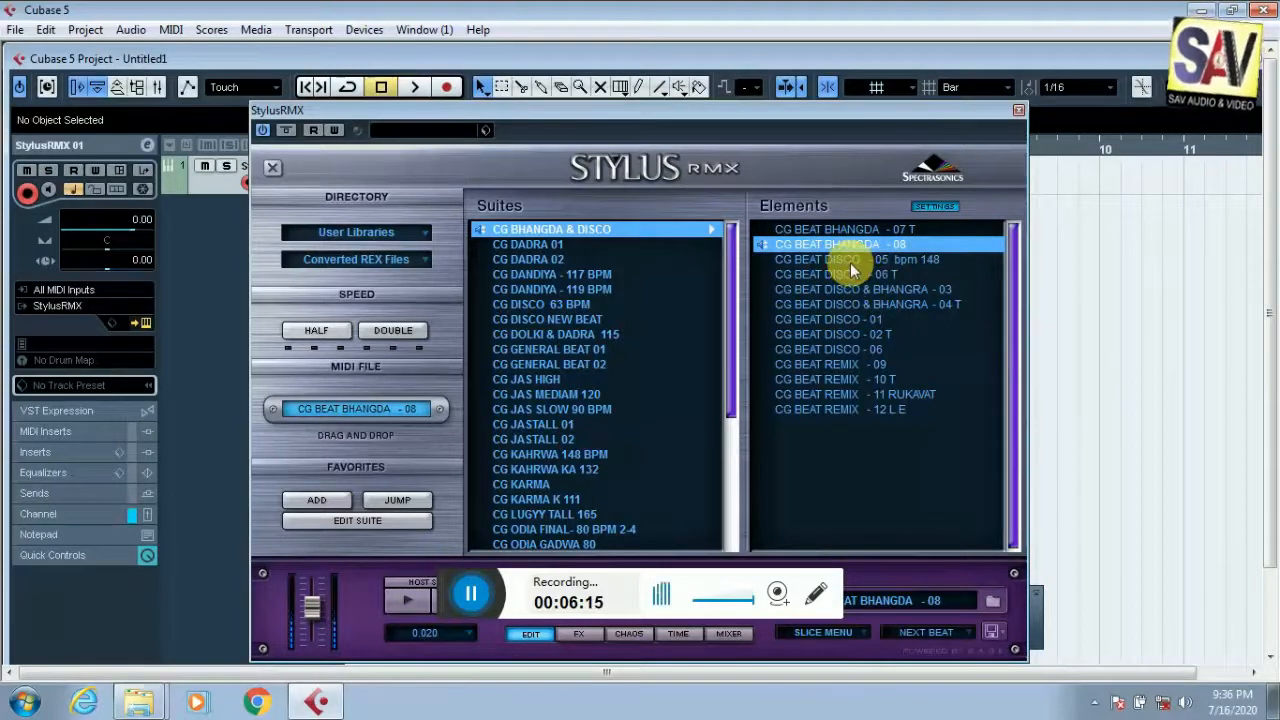
left_click(850, 261)
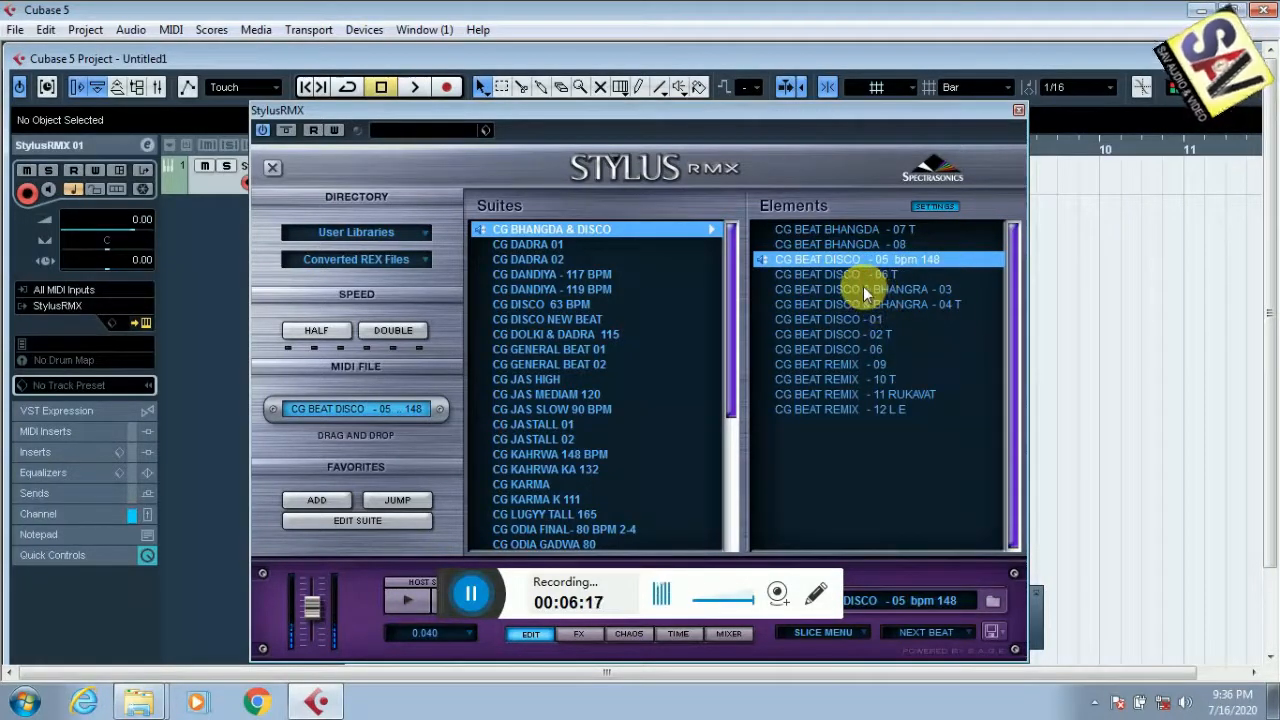
left_click(832, 281)
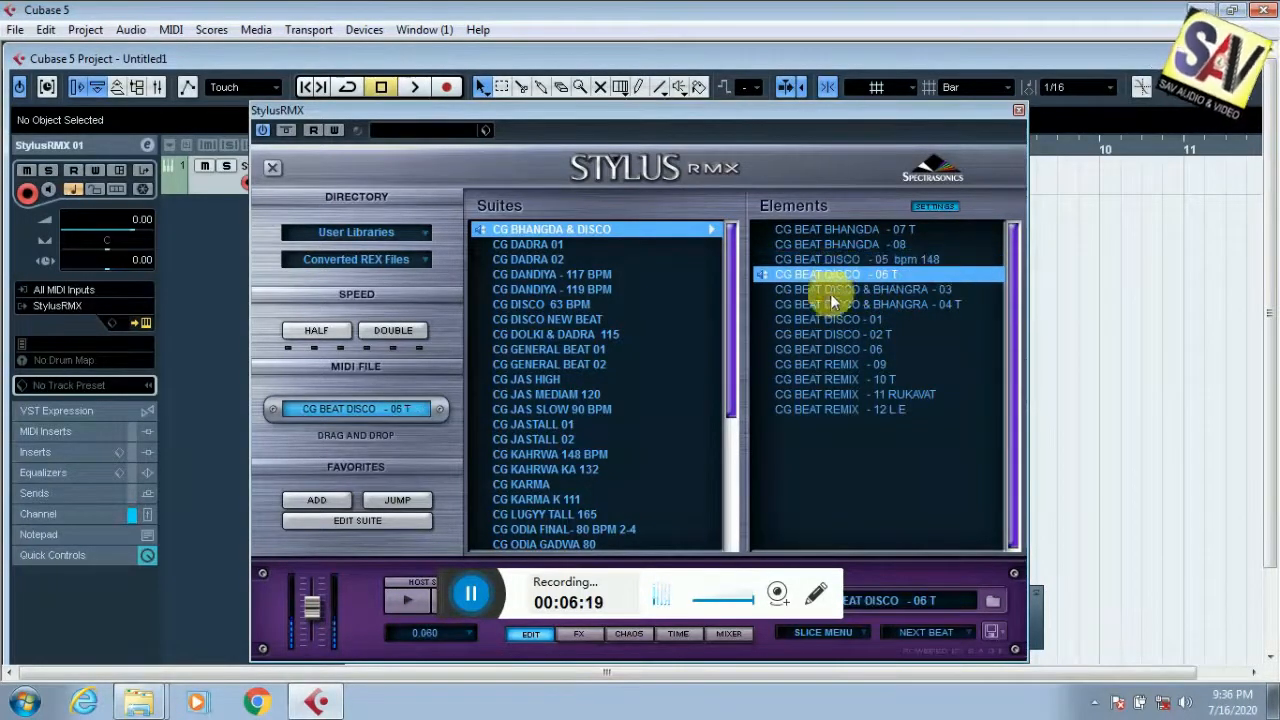
left_click(884, 289)
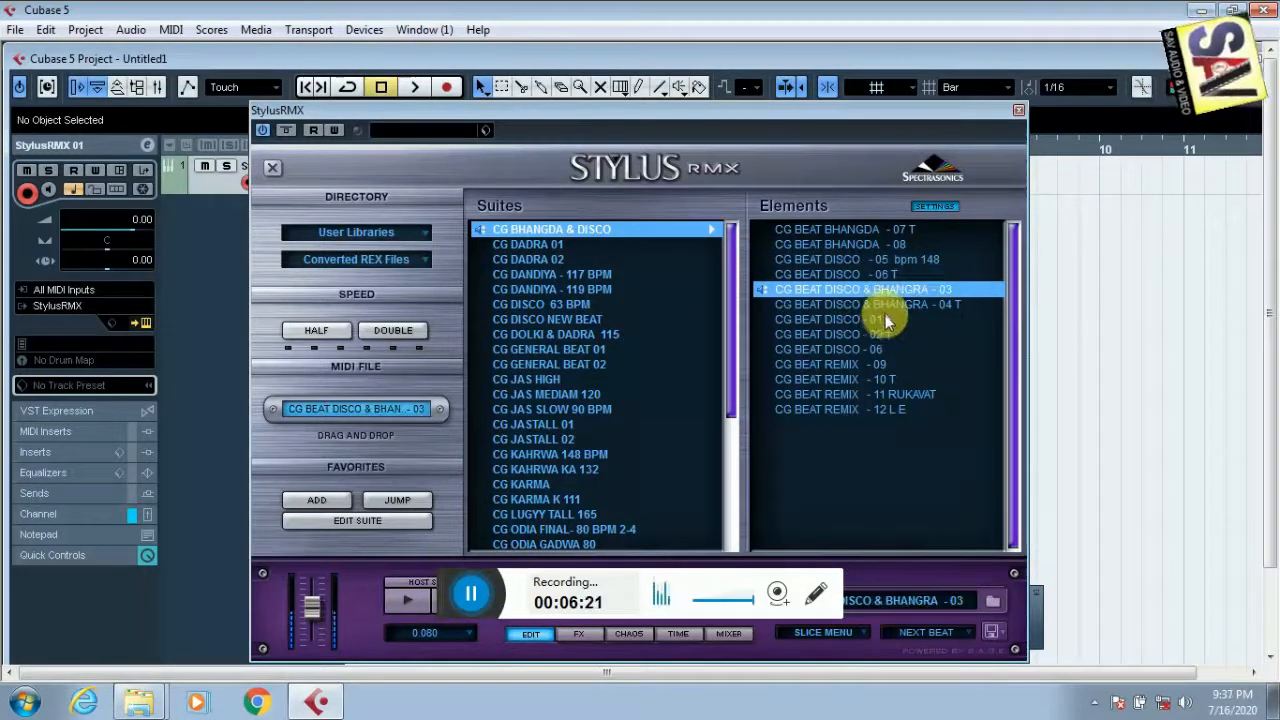
left_click(886, 303)
left_click(871, 396)
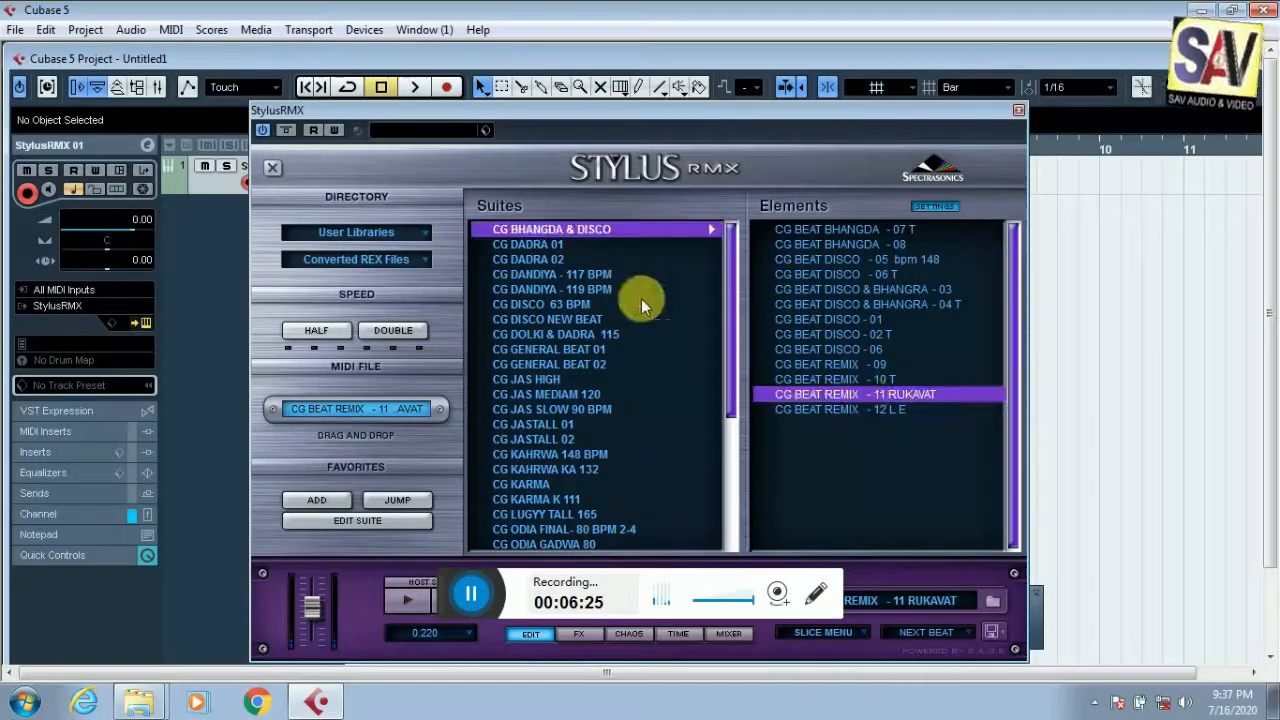
Audition the first five loops of the CG DANDIYA - 117 BPM suite, from 01 DANDIYA 117 to 05 DANDIYA 117
left_click(543, 276)
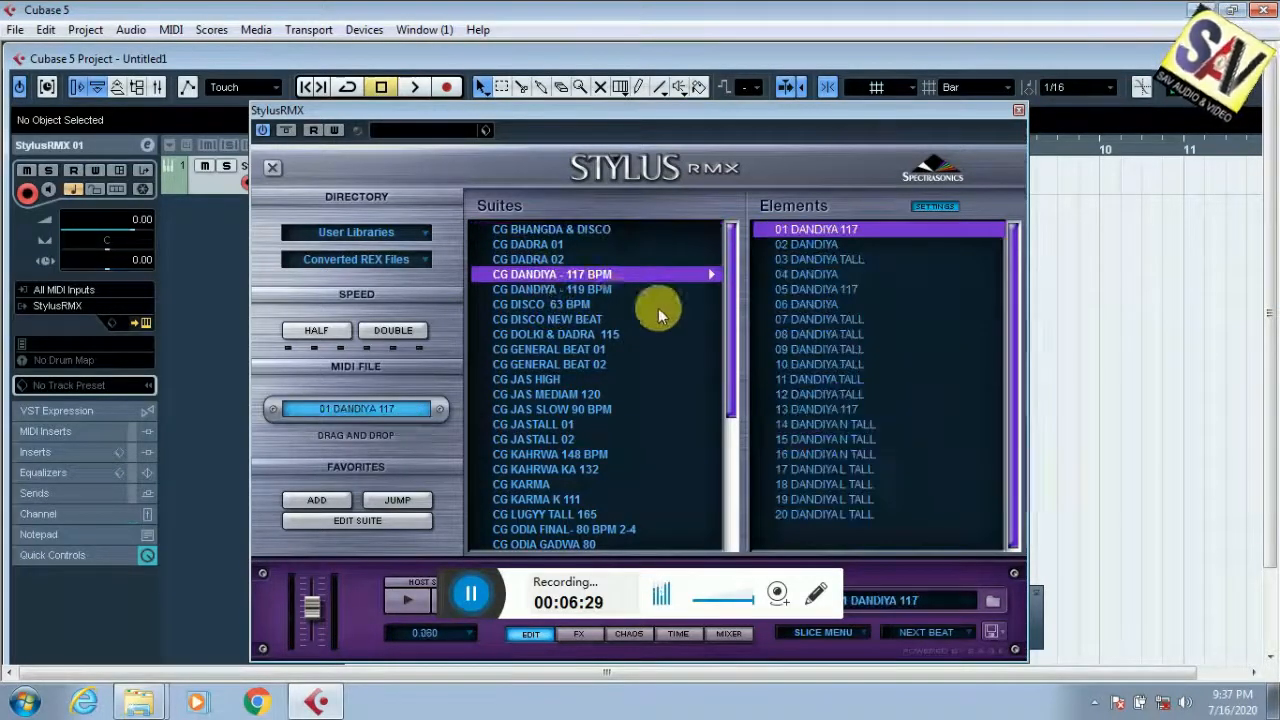
left_click(602, 290)
left_click(610, 274)
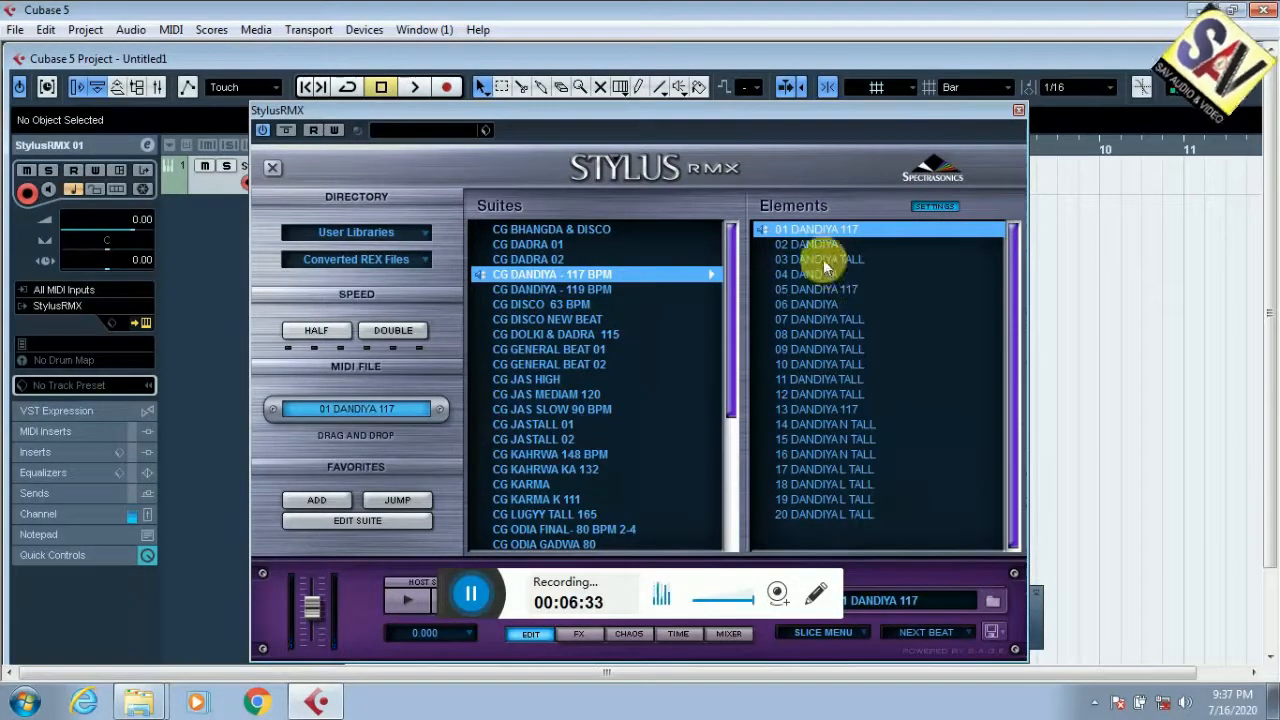
left_click(815, 246)
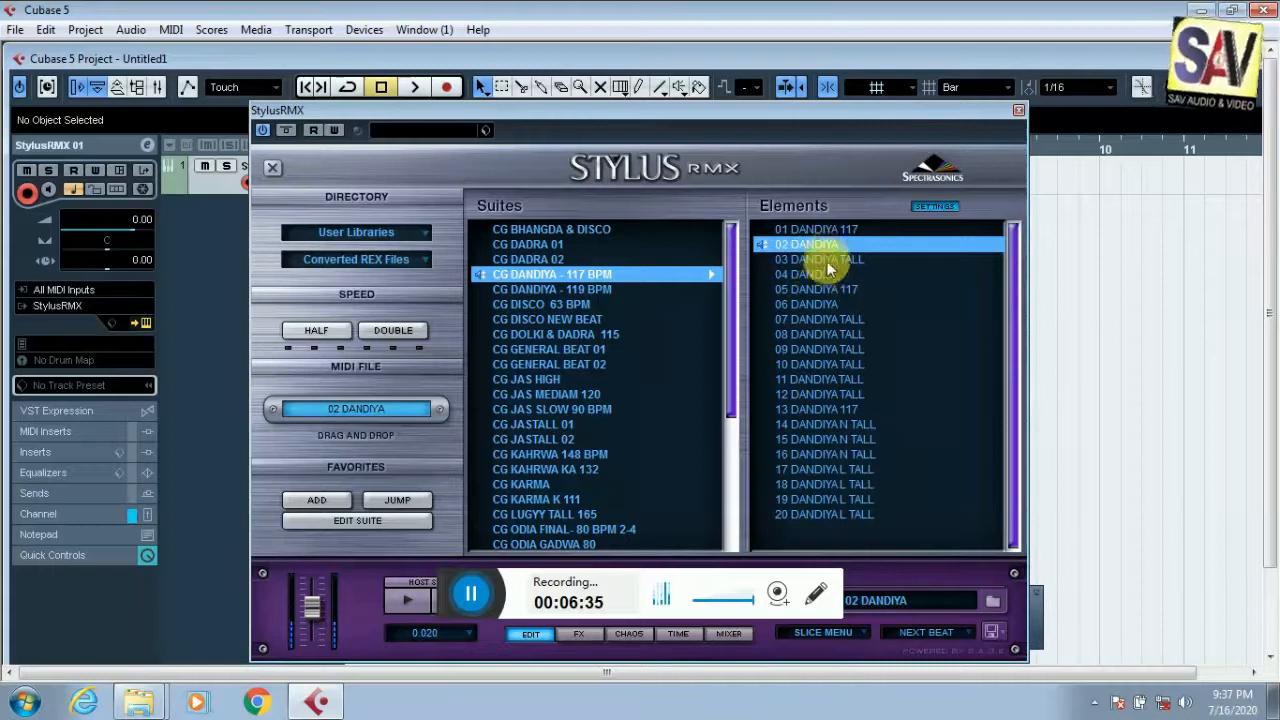
left_click(822, 260)
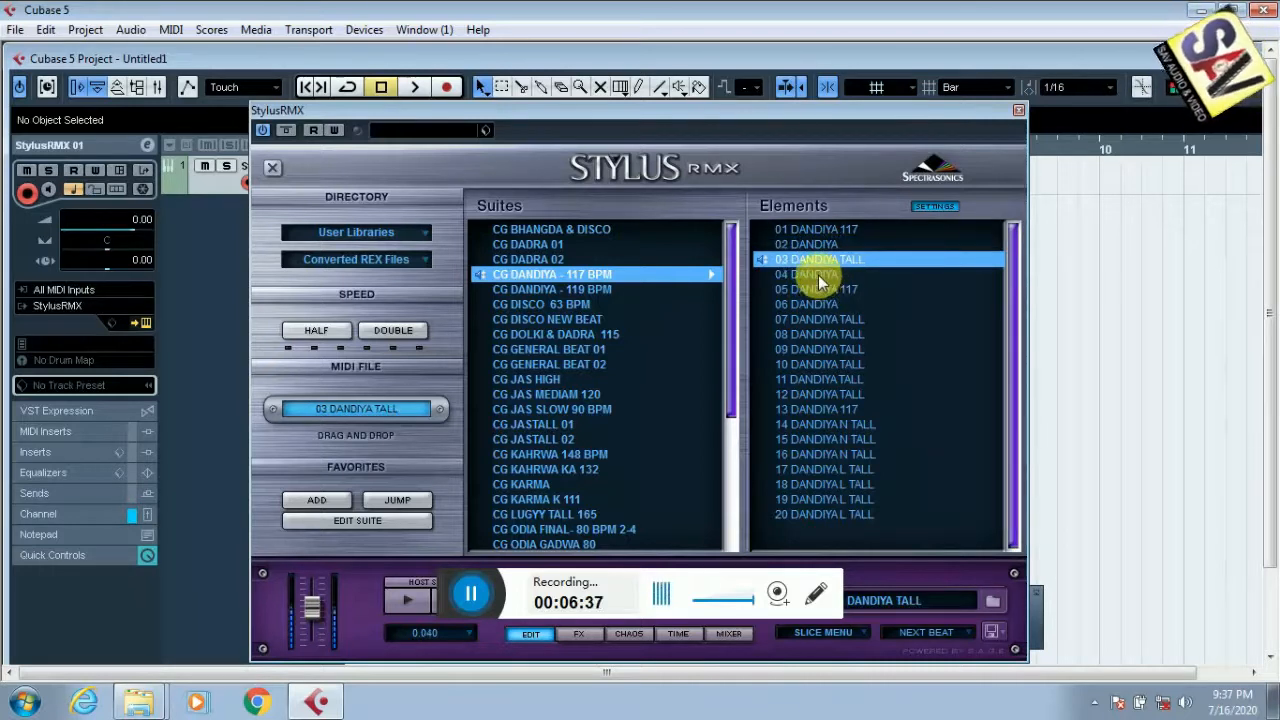
left_click(818, 275)
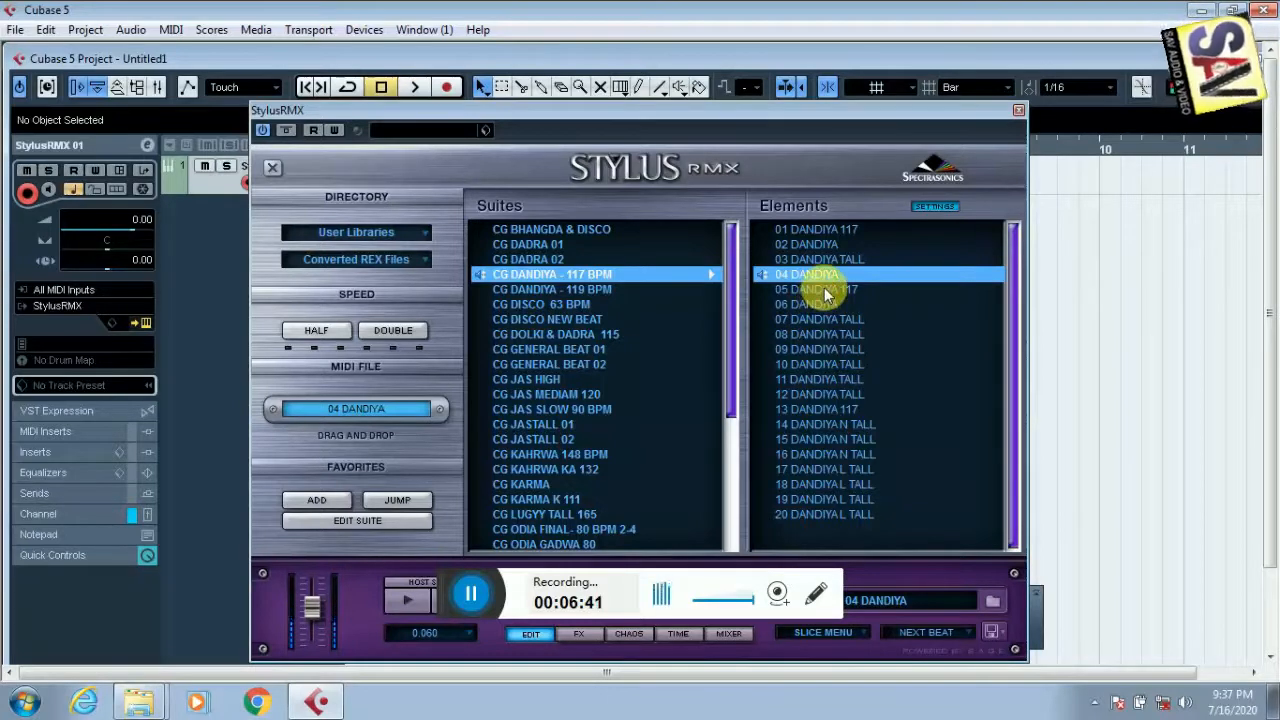
left_click(820, 289)
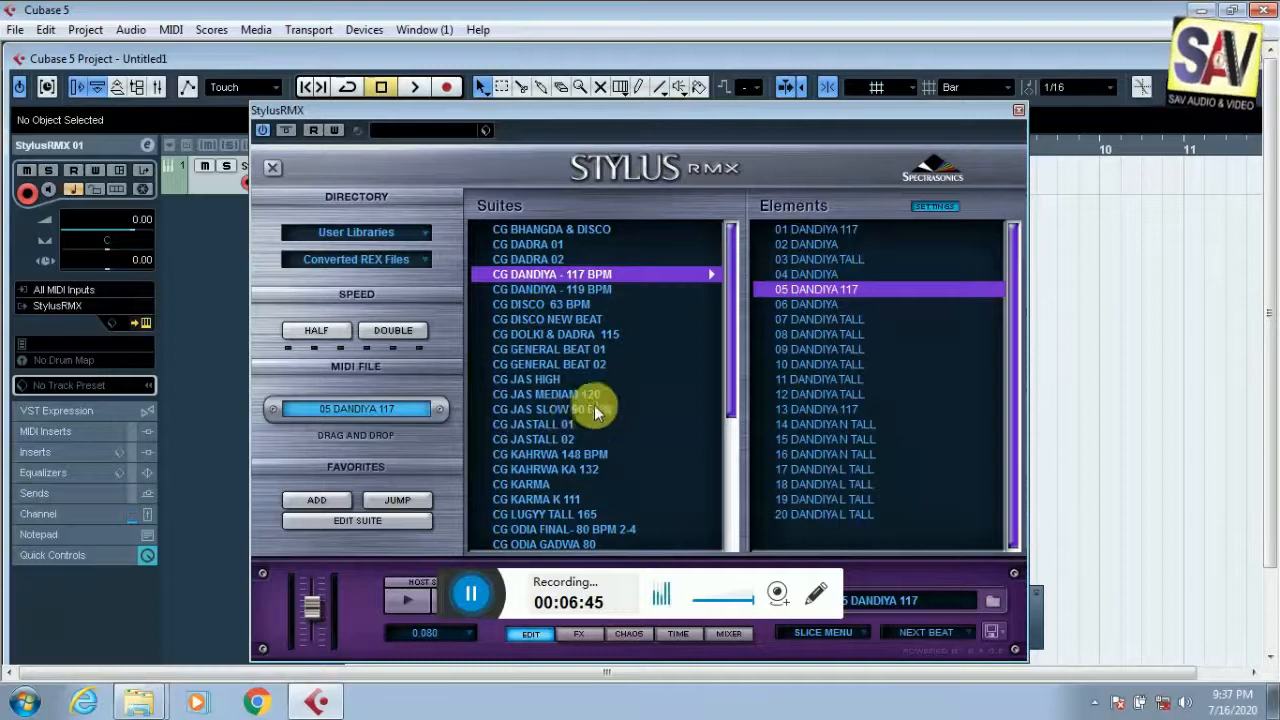
Audition the CG DADRA- 12 loop in the CG DOLKI & DADRA 115 suite
left_click(580, 334)
left_click(835, 379)
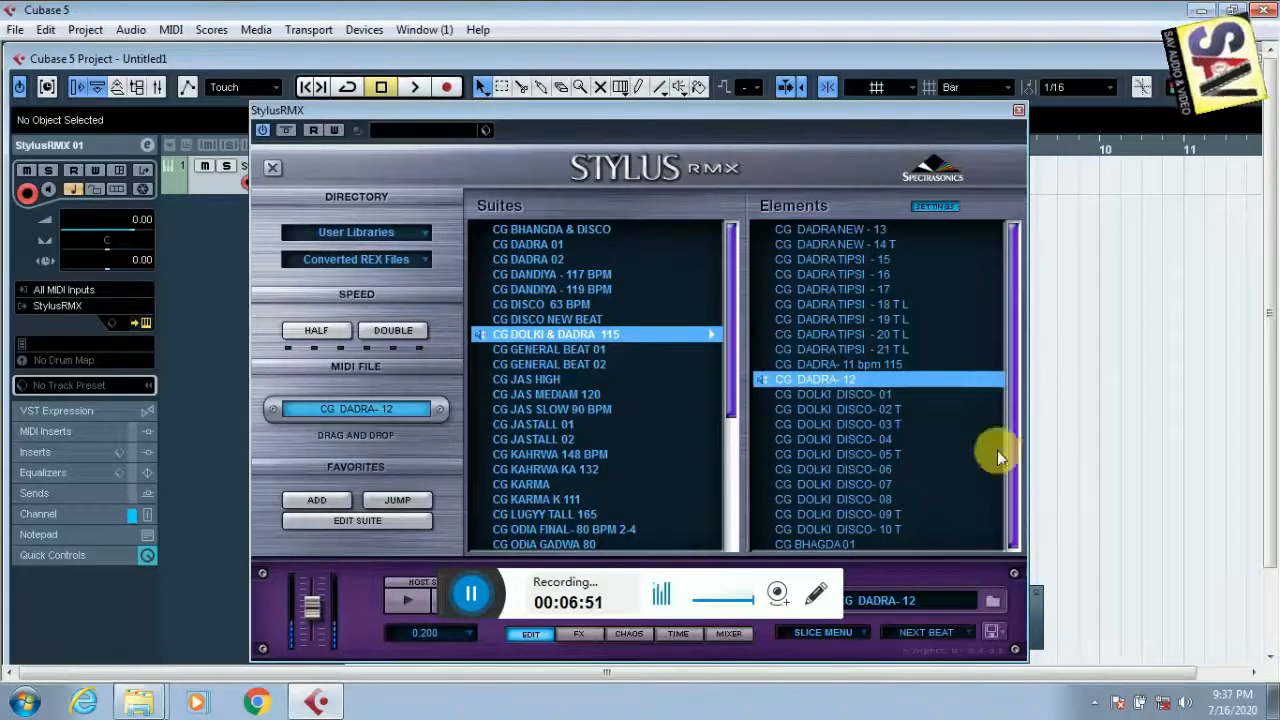
left_click(634, 333)
Audition the KAHARWA 01 loop in the KAHARWA STA 150 suite and return to the start of the suite list
scroll(647, 454, "down", 1)
scroll(620, 455, "down", 5)
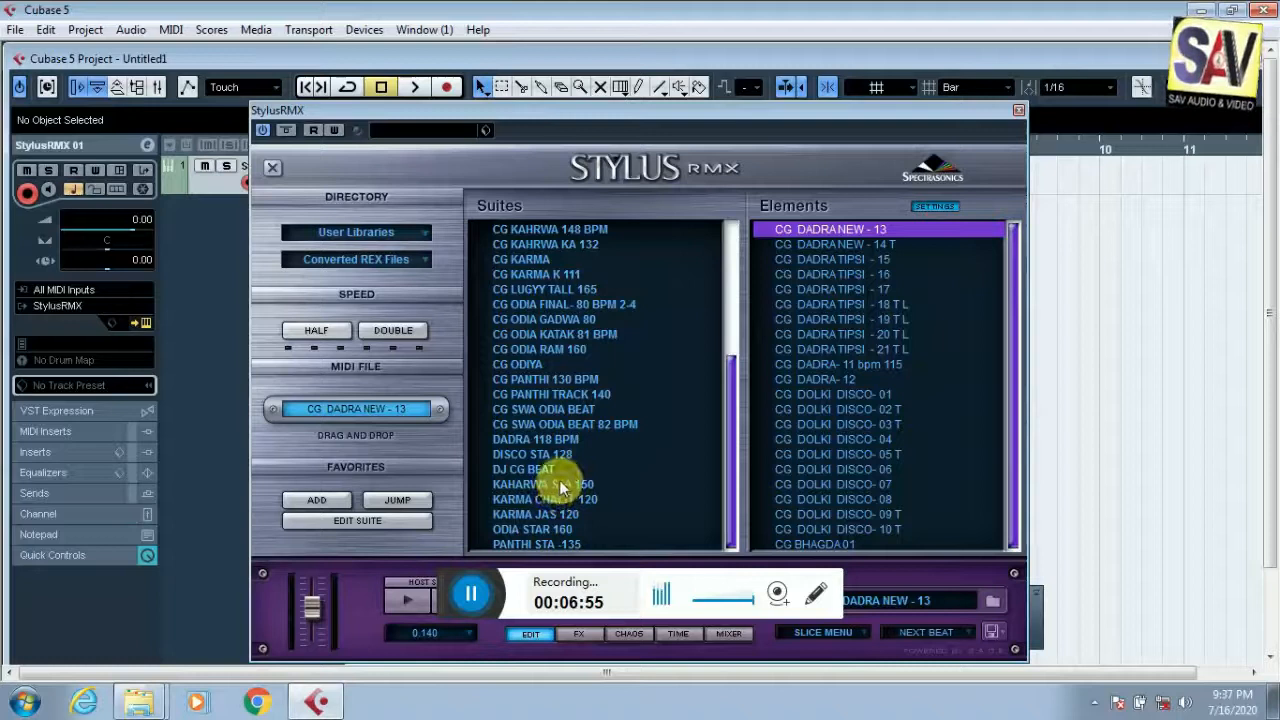
left_click(558, 485)
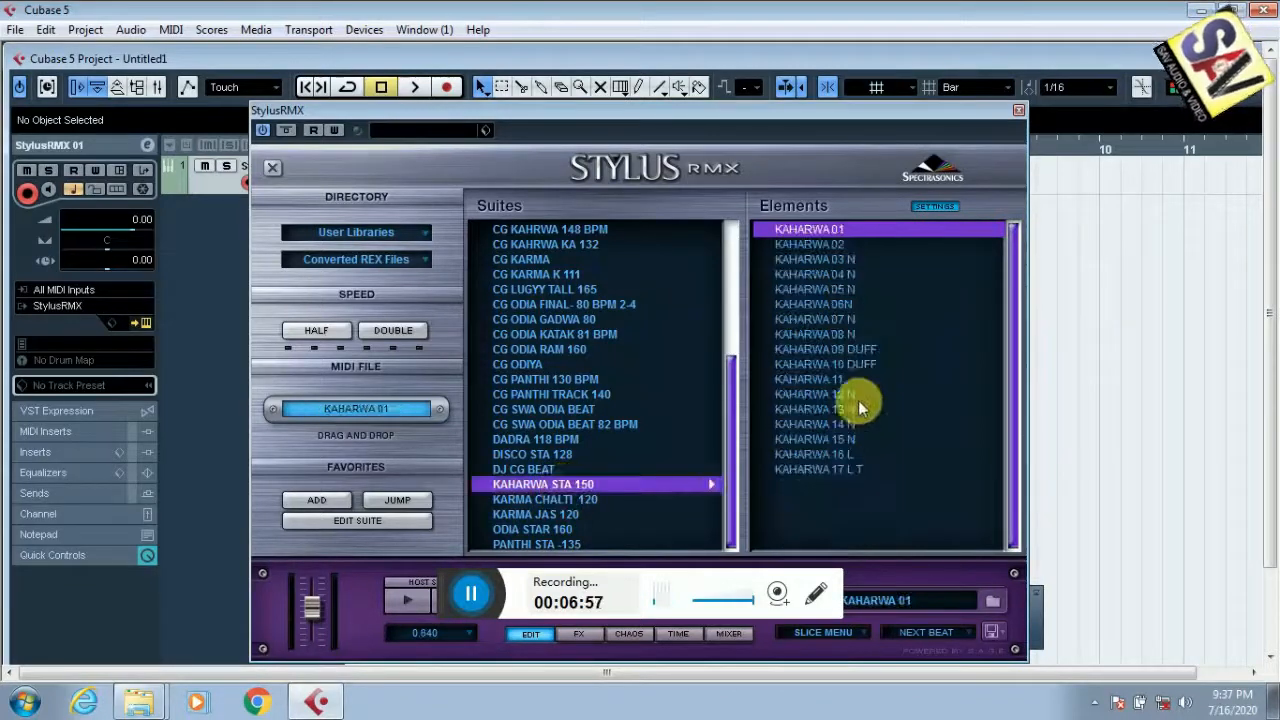
left_click(825, 230)
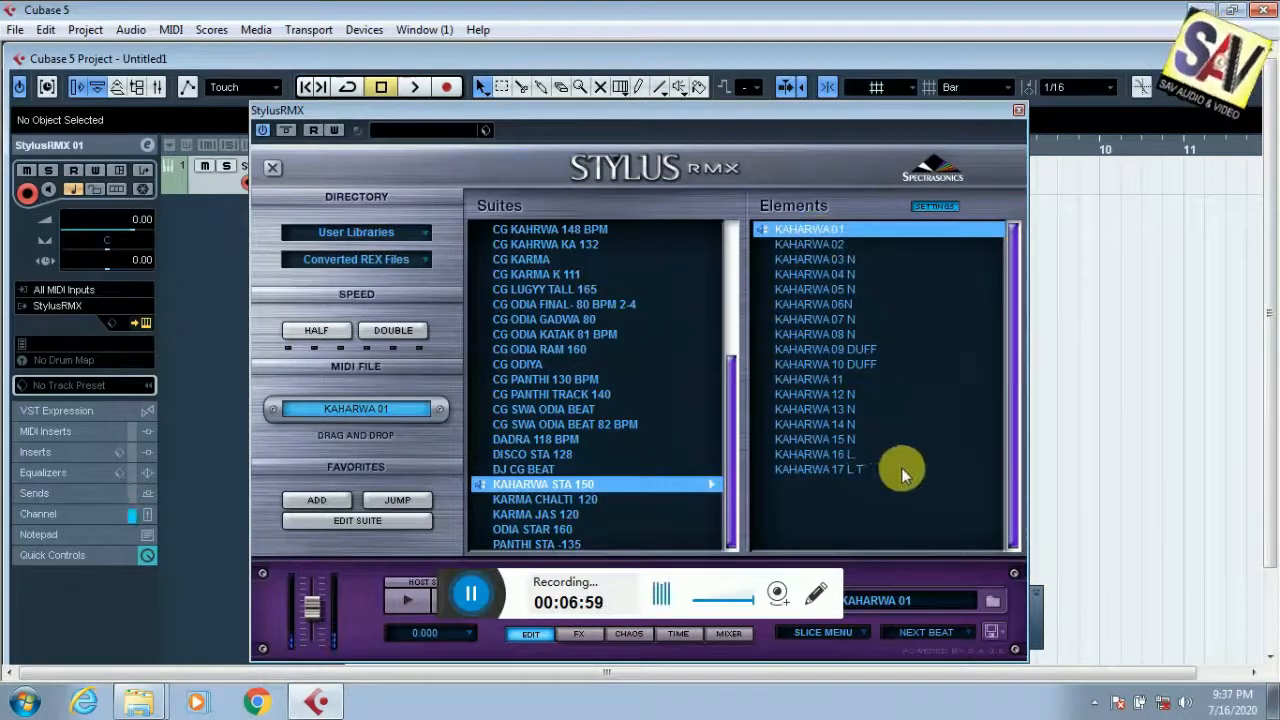
left_click(822, 229)
scroll(605, 440, "up", 5)
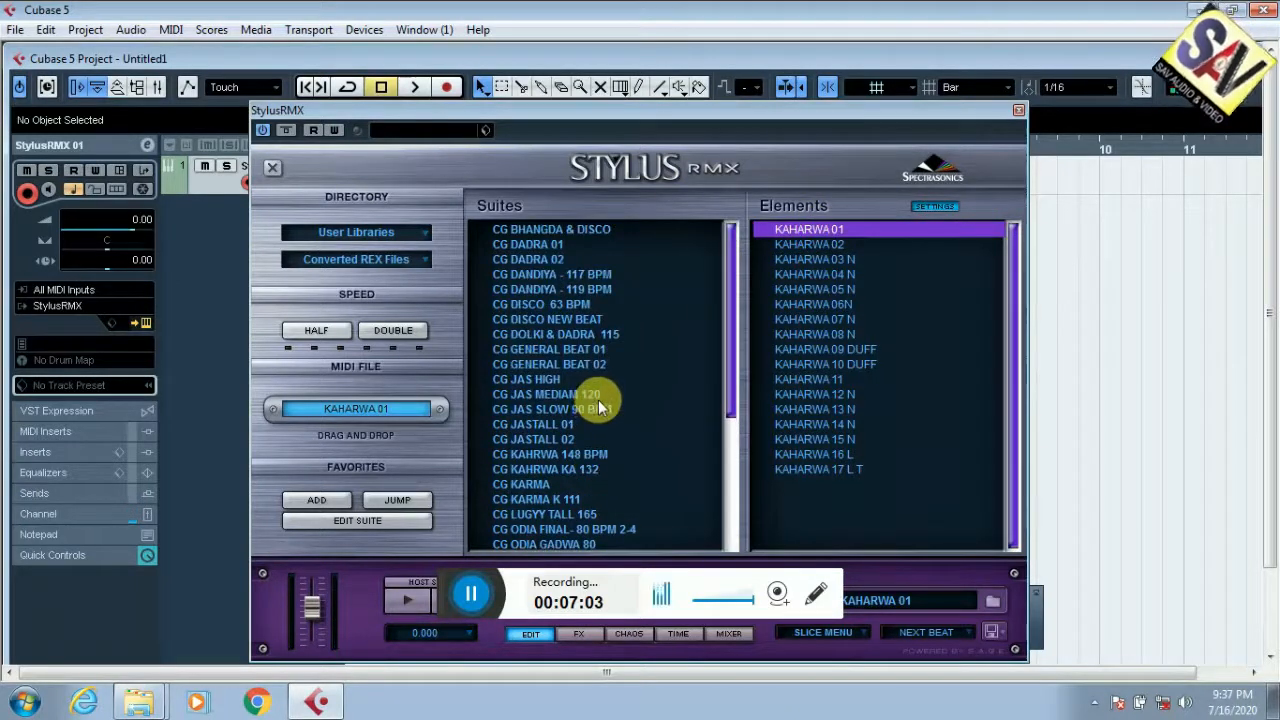